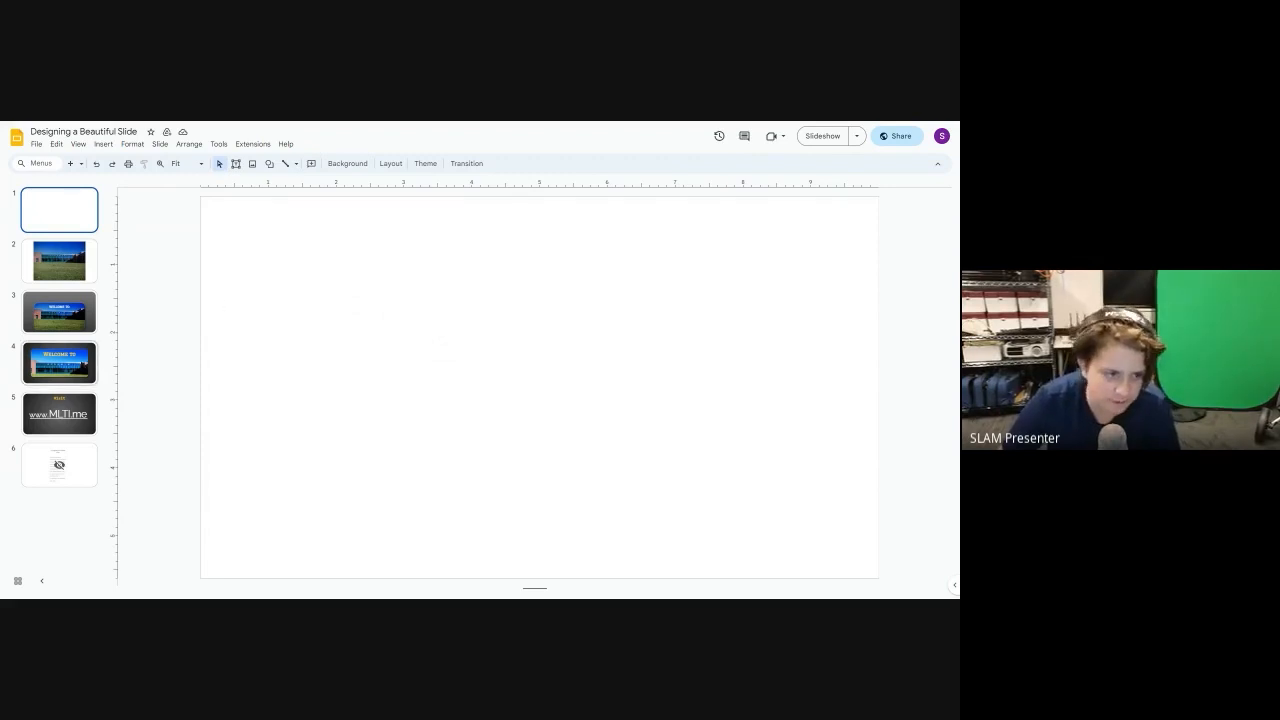
- Review the finished example on slide 4, and give slide 2 a dark gray linear gradient background
{"action": "left_click", "coordinate": [60, 362]}
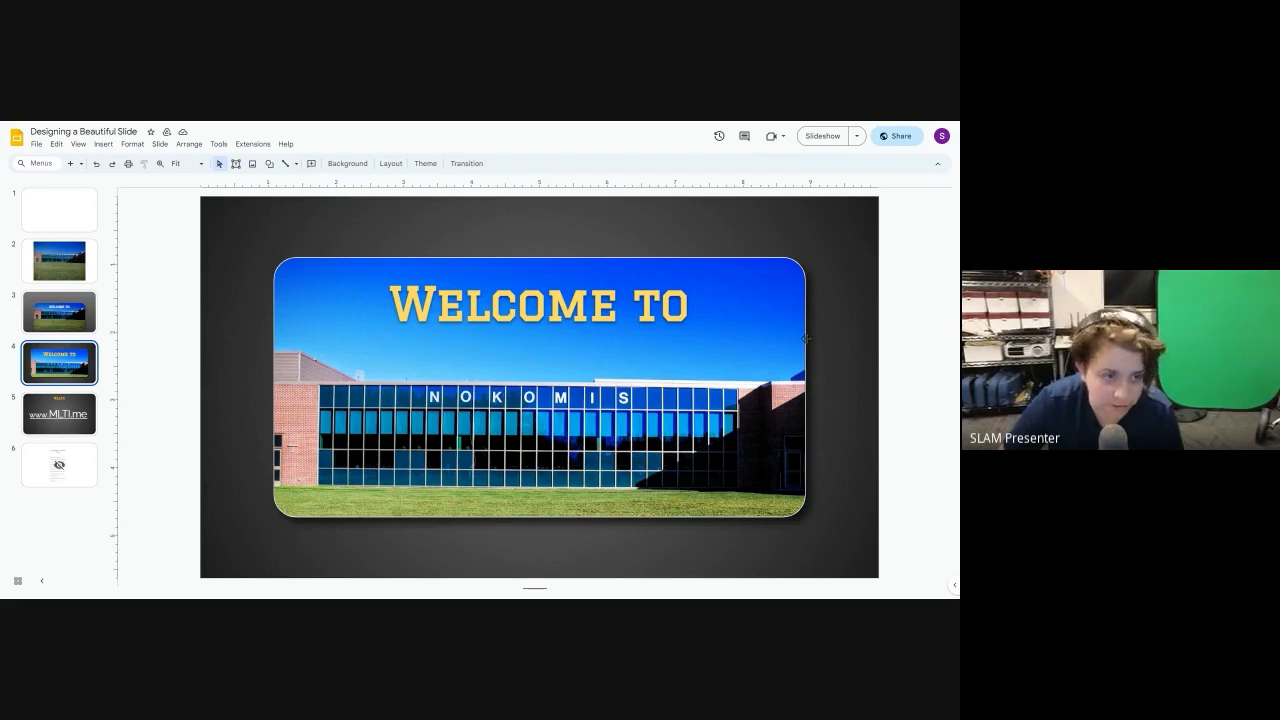
{"action": "left_click", "coordinate": [93, 260]}
{"action": "left_click", "coordinate": [86, 355]}
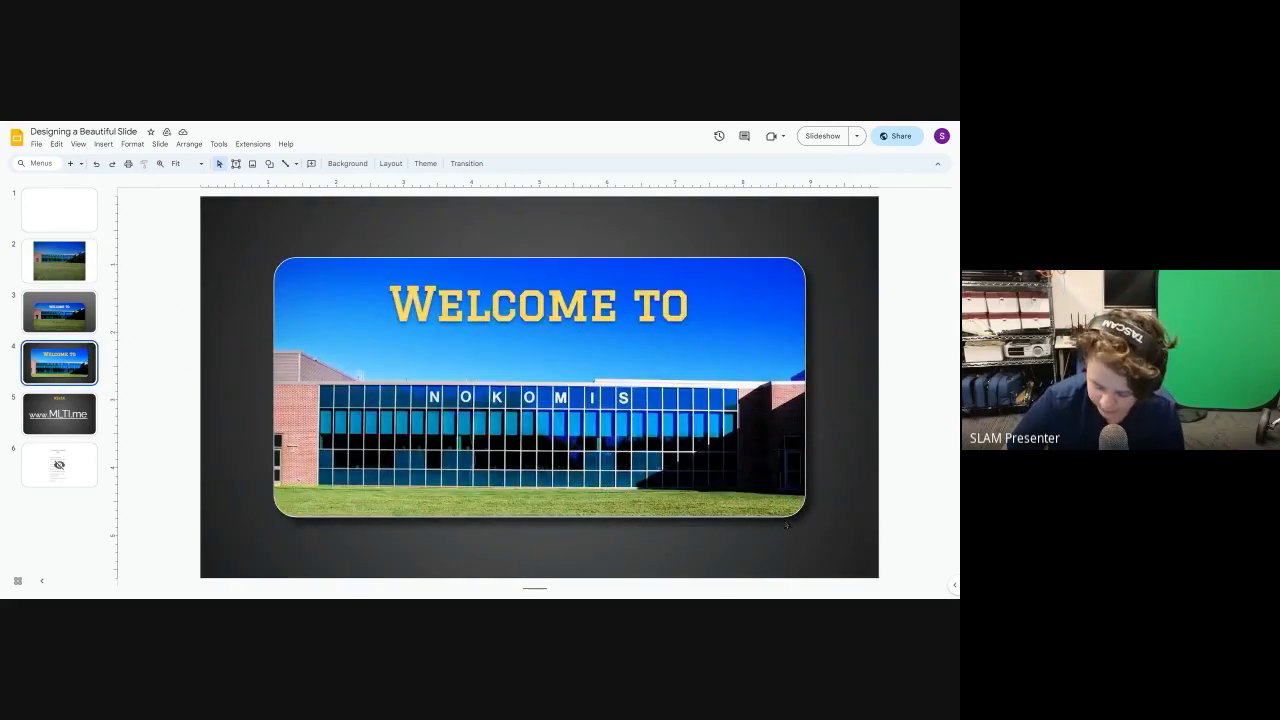
{"action": "left_click", "coordinate": [70, 276]}
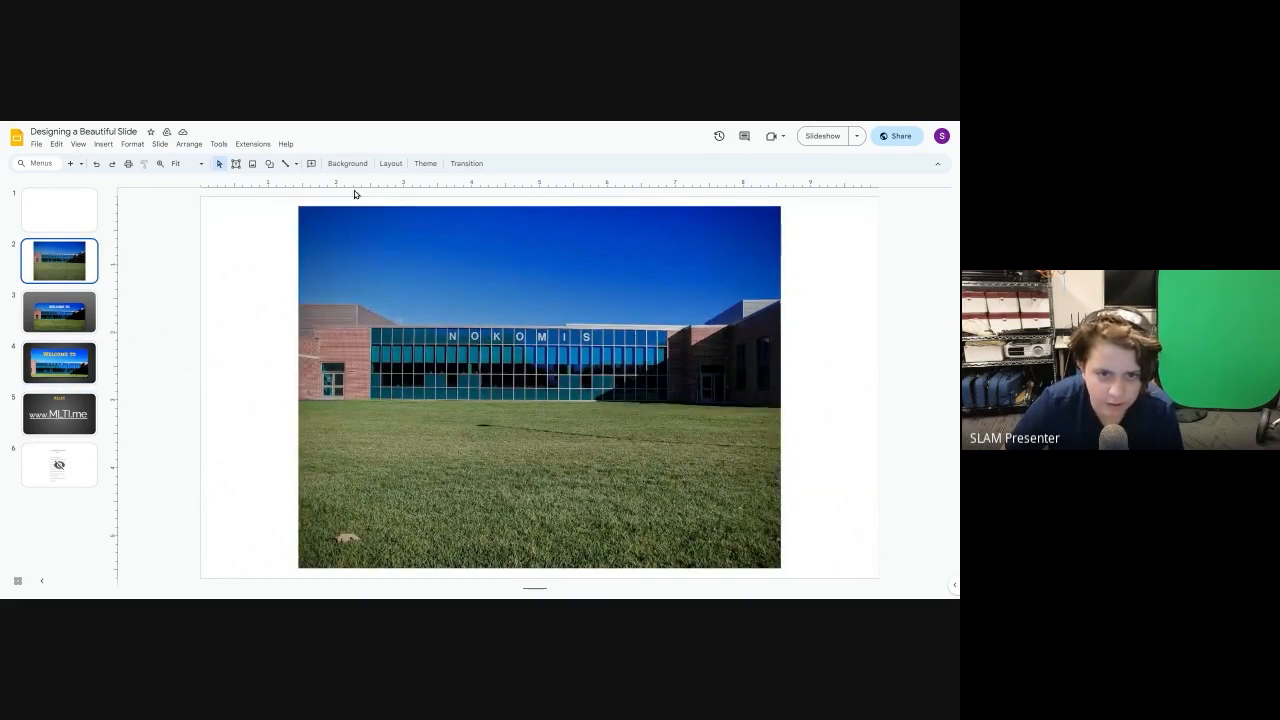
{"action": "left_click", "coordinate": [350, 165]}
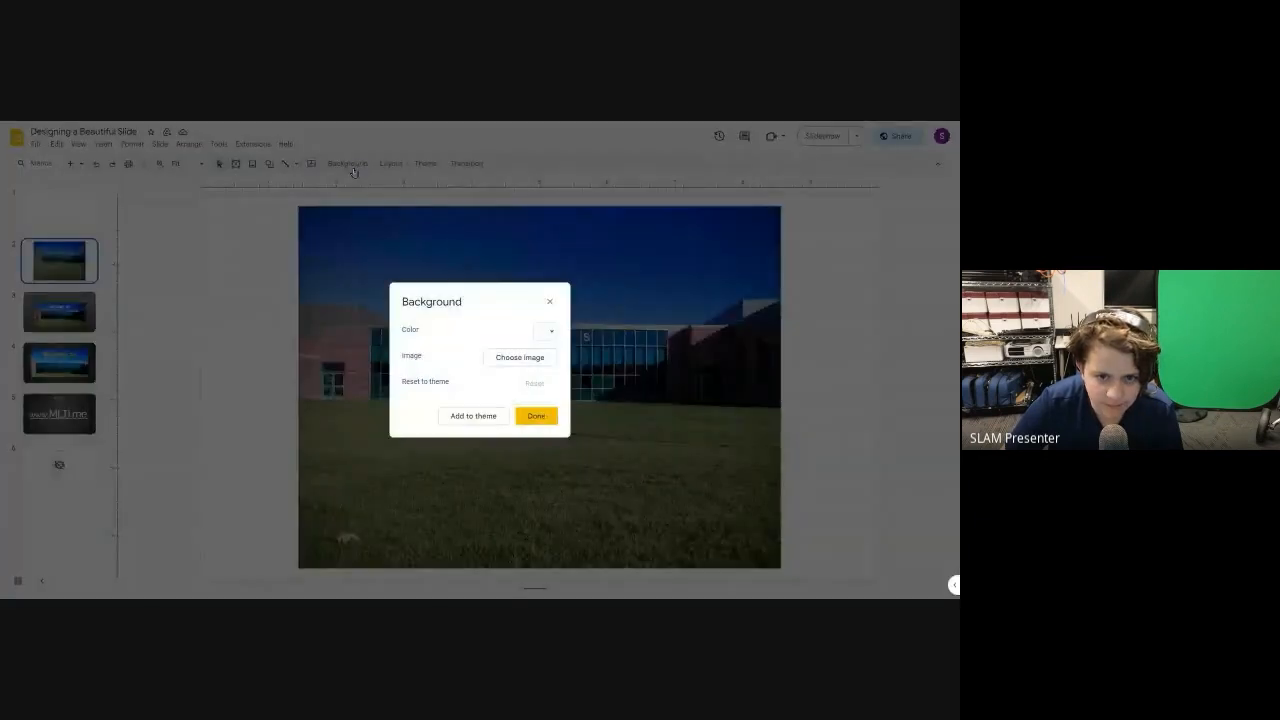
{"action": "left_click", "coordinate": [545, 333]}
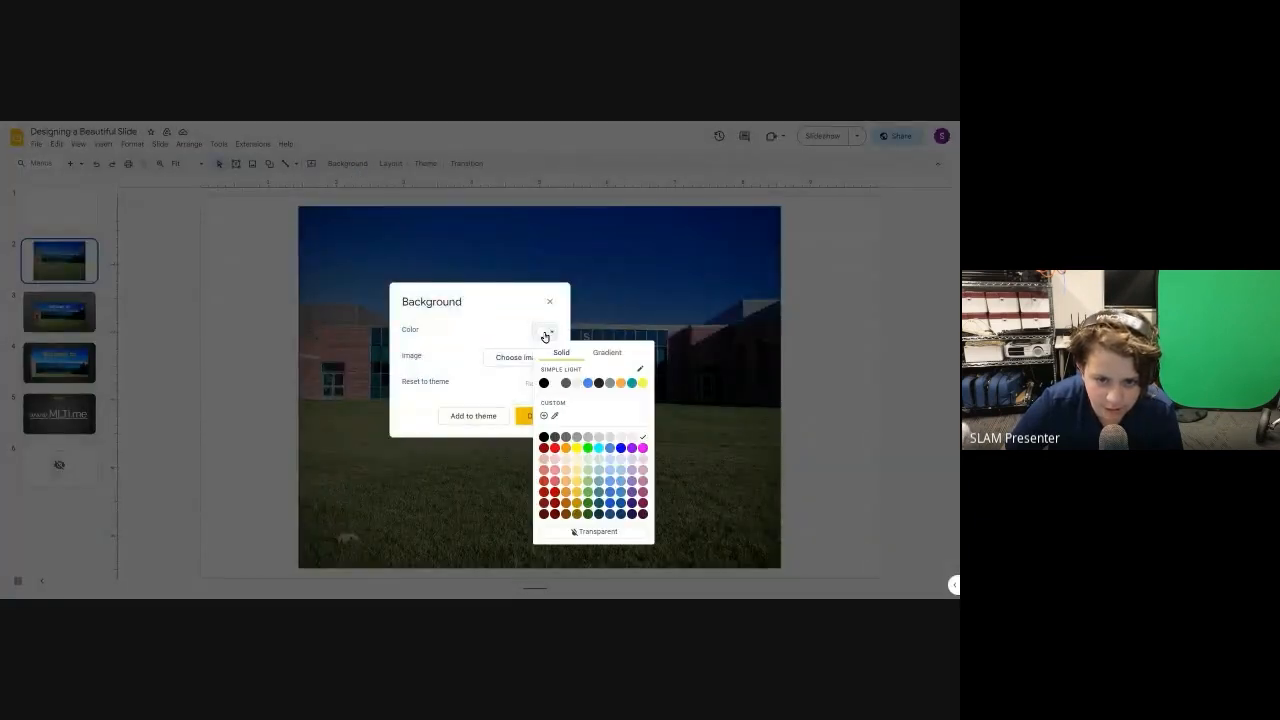
{"action": "left_click", "coordinate": [604, 354]}
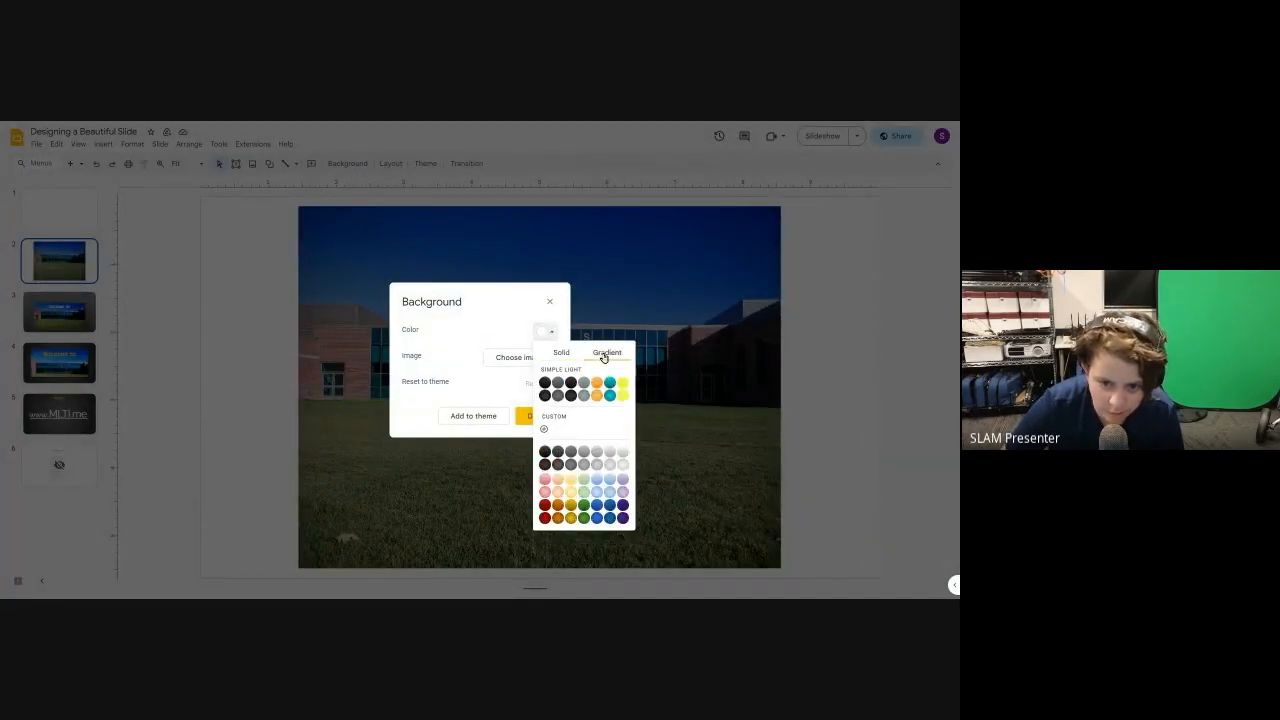
{"action": "left_click", "coordinate": [557, 452]}
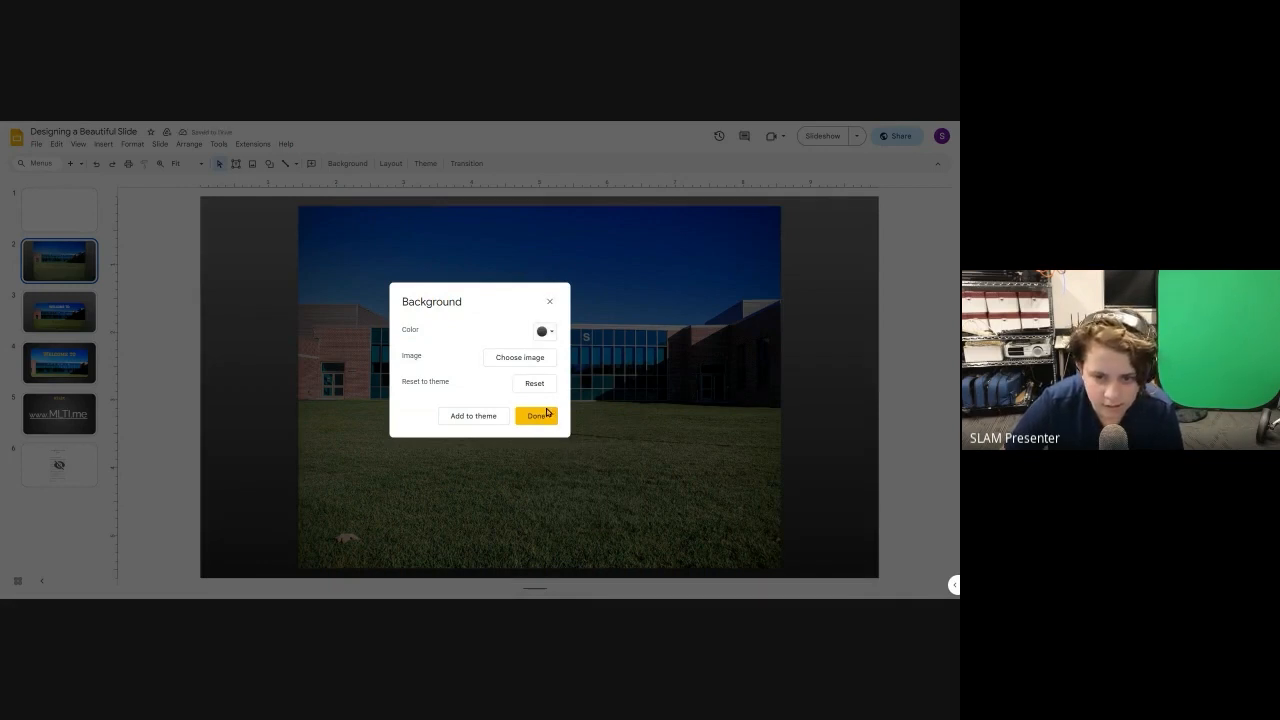
{"action": "left_click", "coordinate": [537, 415]}
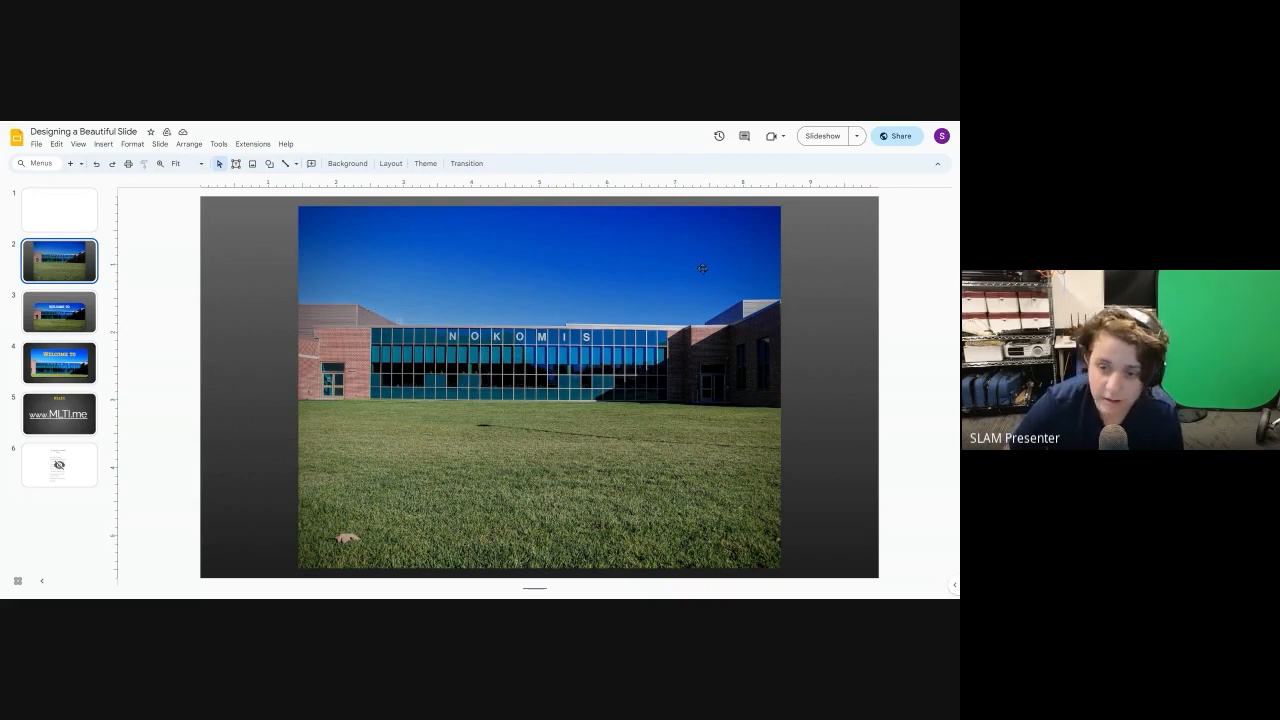
- Crop the school photo on slide 2, trimming the upper sky and the lower strip of grass
{"action": "left_click", "coordinate": [641, 291]}
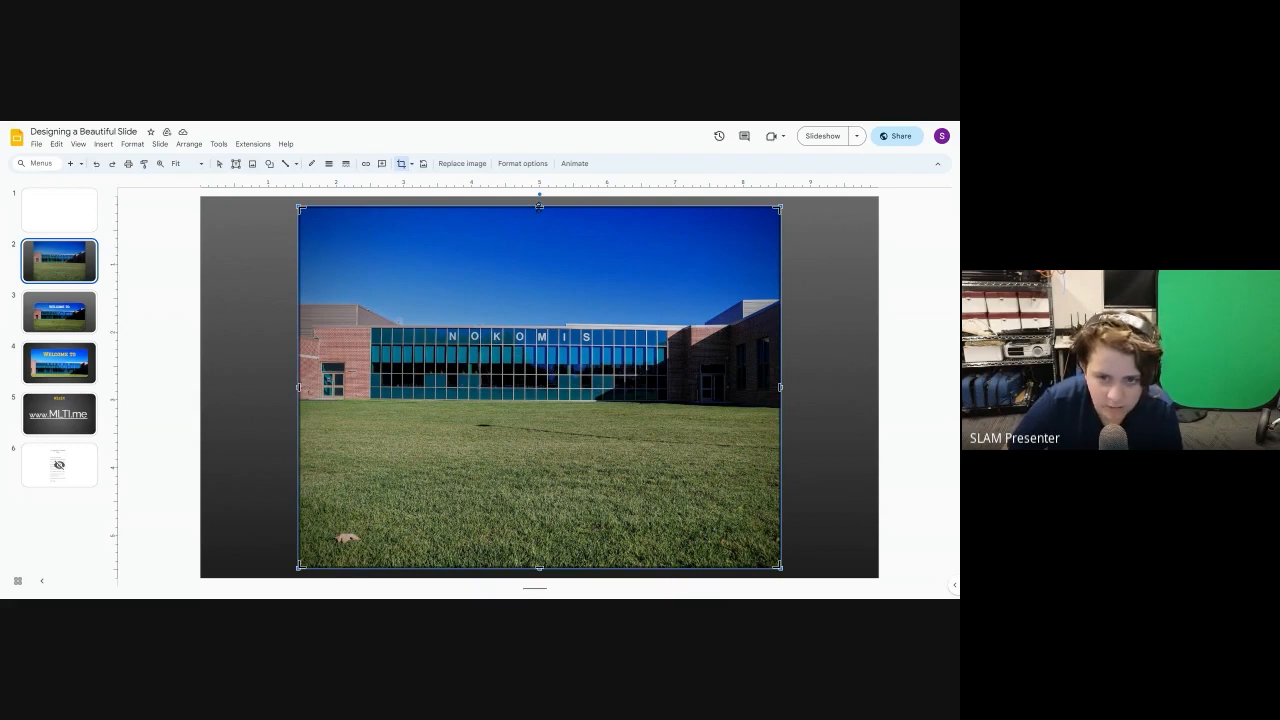
{"action": "left_click_drag", "start_coordinate": [539, 209], "coordinate": [404, 256]}
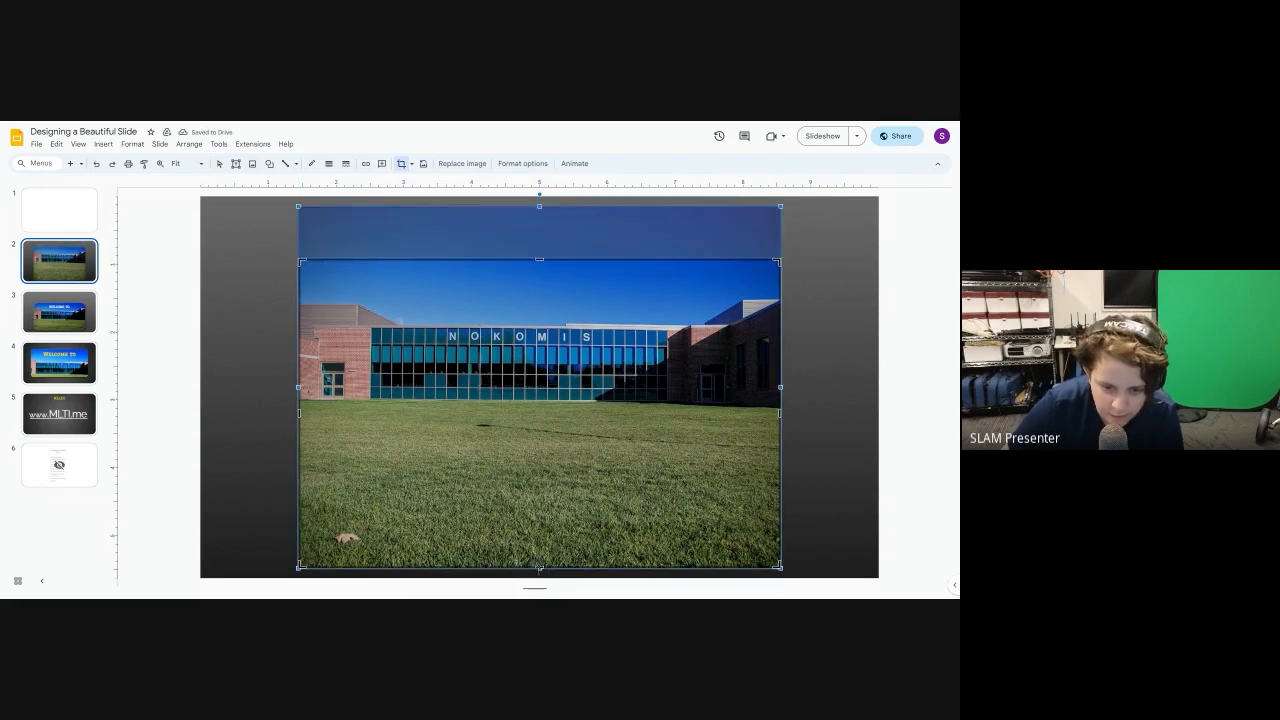
{"action": "left_click_drag", "start_coordinate": [540, 569], "coordinate": [555, 511]}
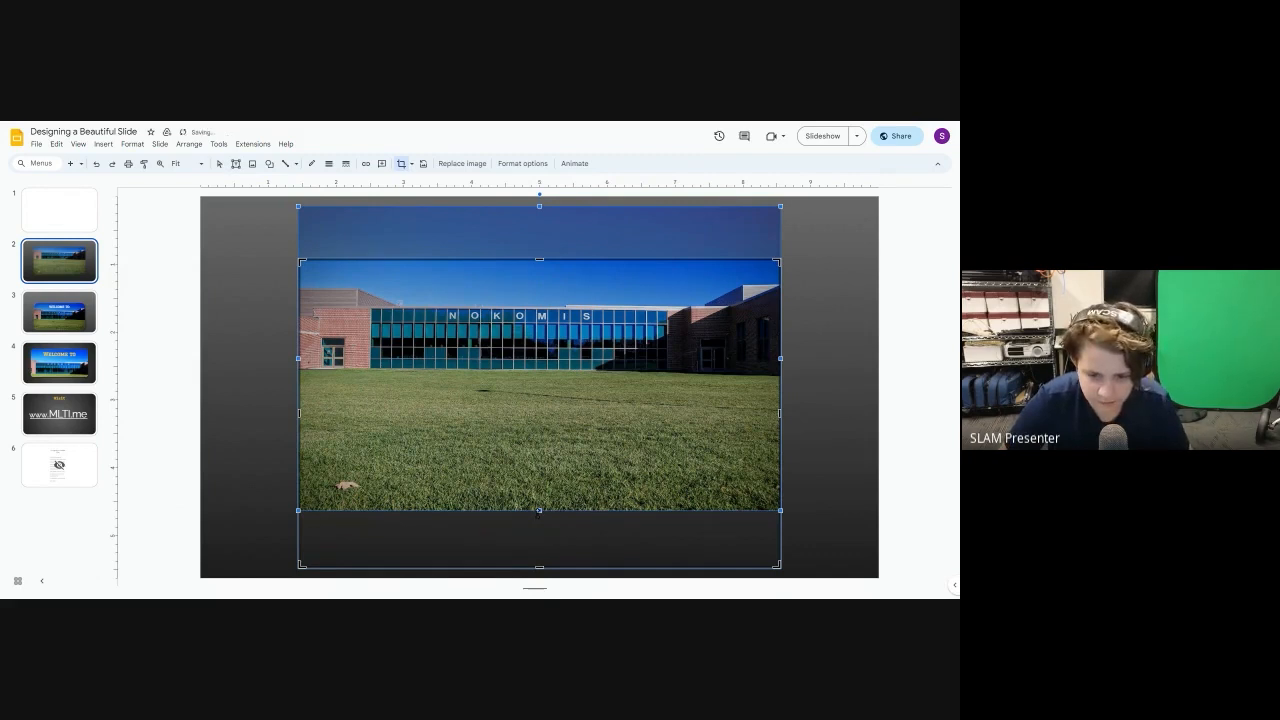
{"action": "mouse_move", "coordinate": [539, 510]}
{"action": "left_mouse_down"}
{"action": "mouse_move", "coordinate": [551, 569]}
{"action": "mouse_move", "coordinate": [560, 506]}
{"action": "left_mouse_up"}
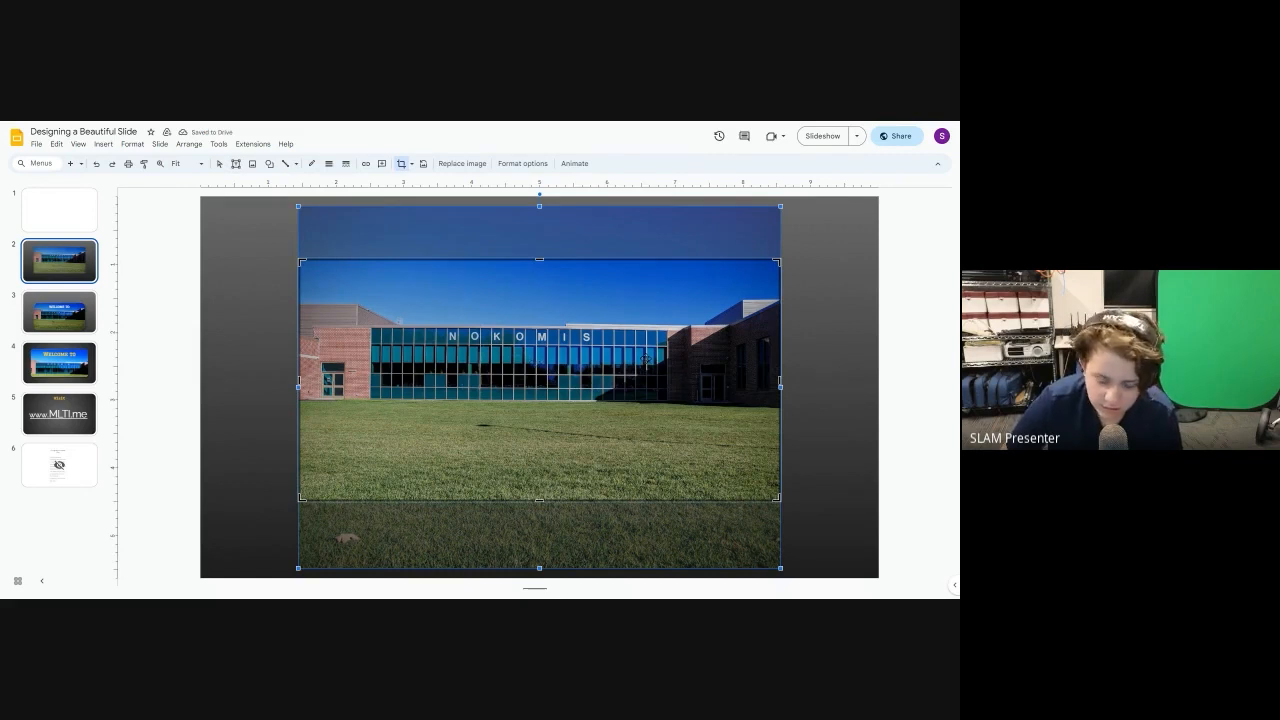
{"action": "key", "text": "Return"}
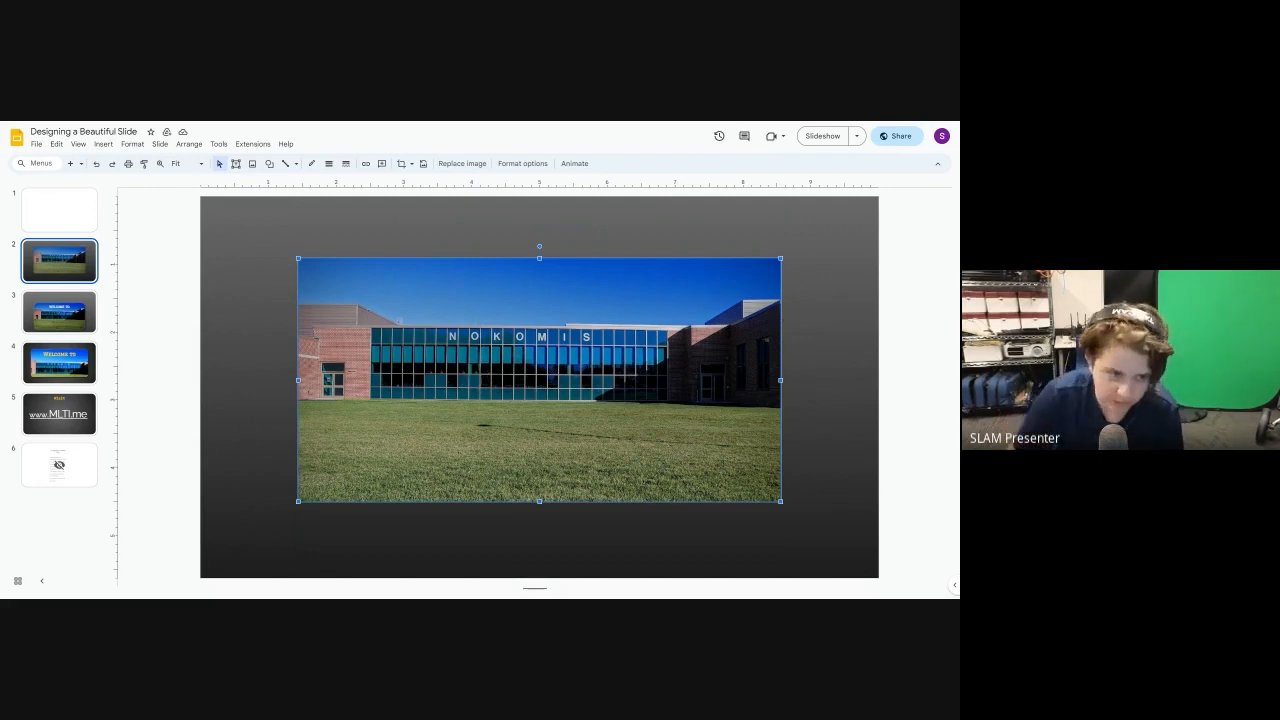
- Compare slide 2 with the example on slide 4, and try masking slide 2's photo with an oval
{"action": "left_click", "coordinate": [92, 372]}
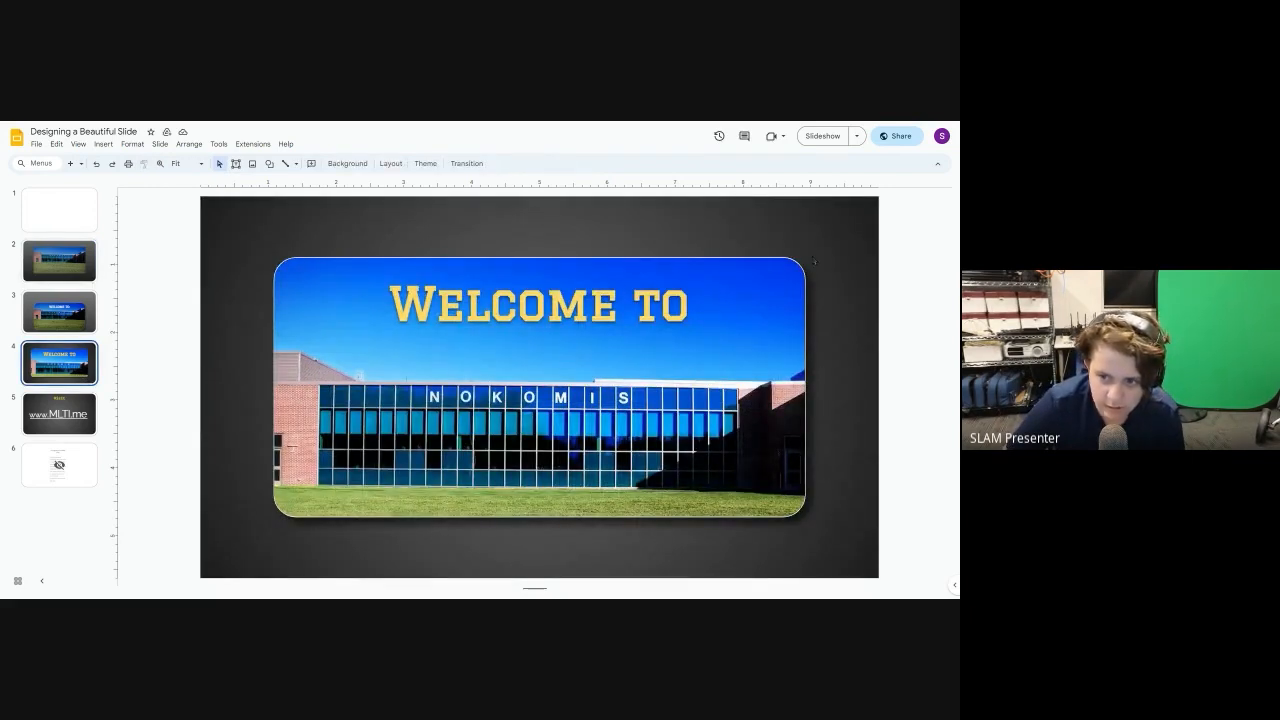
{"action": "left_click", "coordinate": [80, 262]}
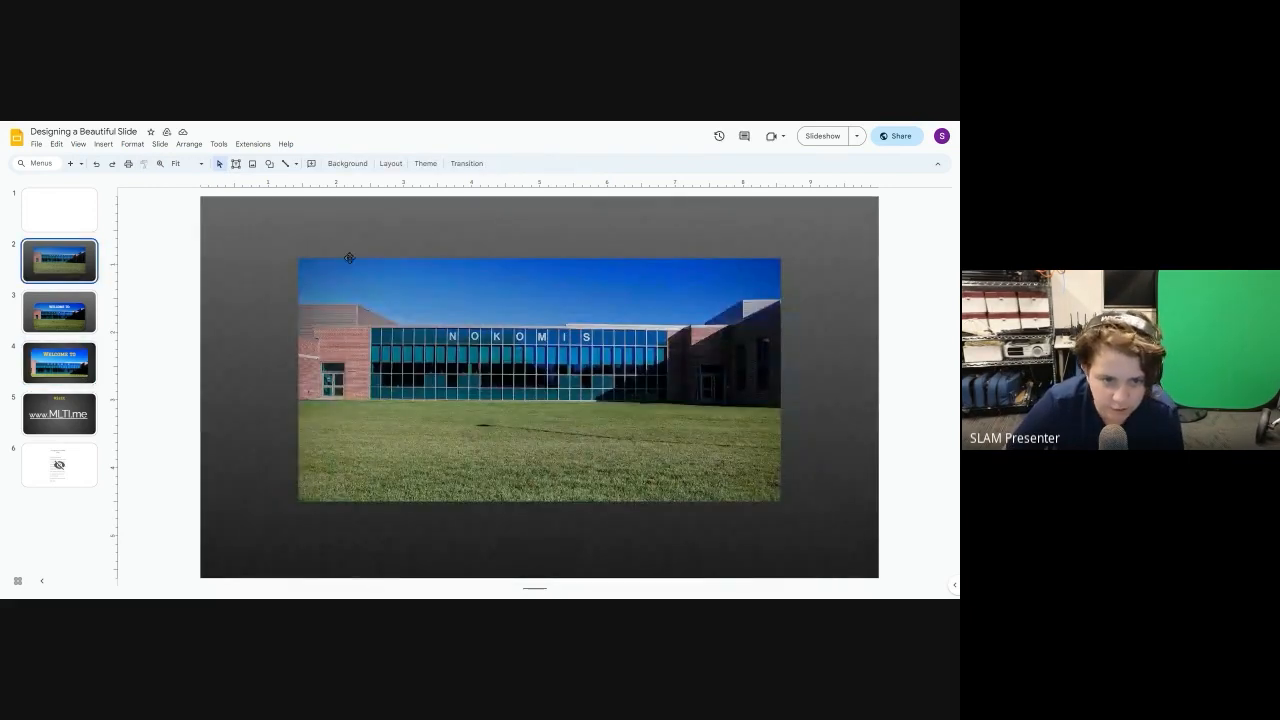
{"action": "left_click", "coordinate": [95, 362]}
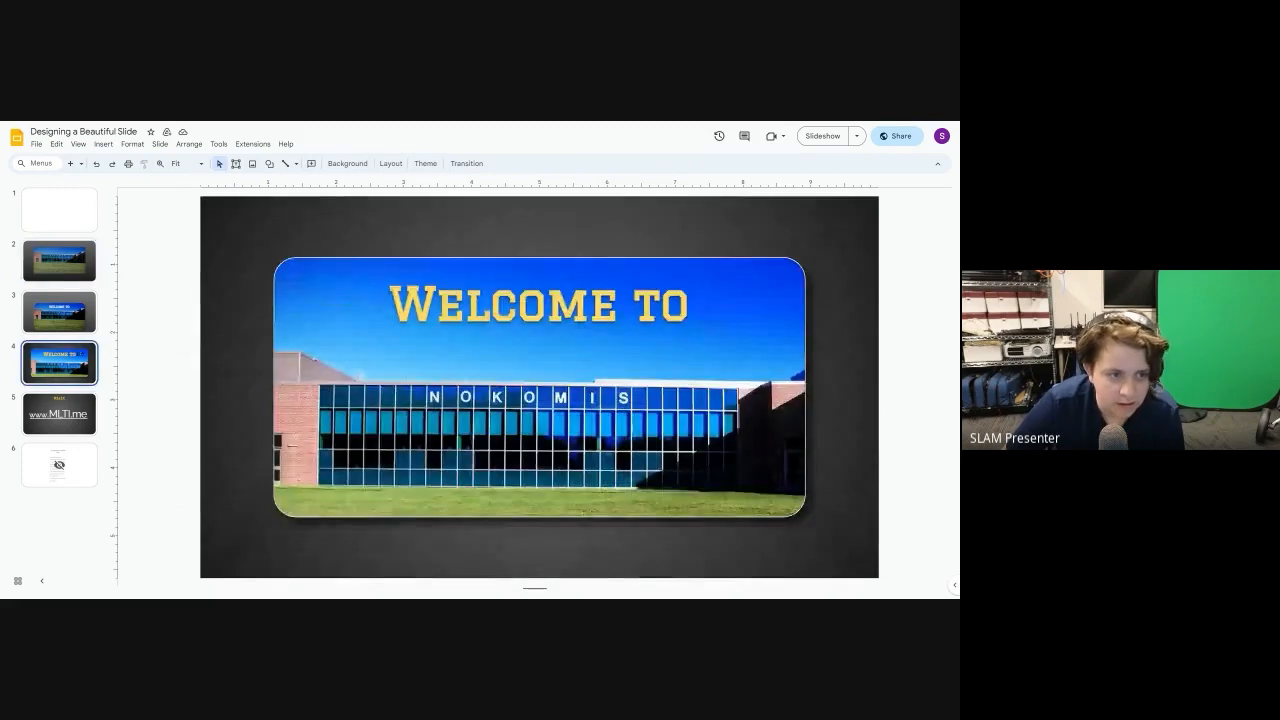
{"action": "left_click", "coordinate": [73, 266]}
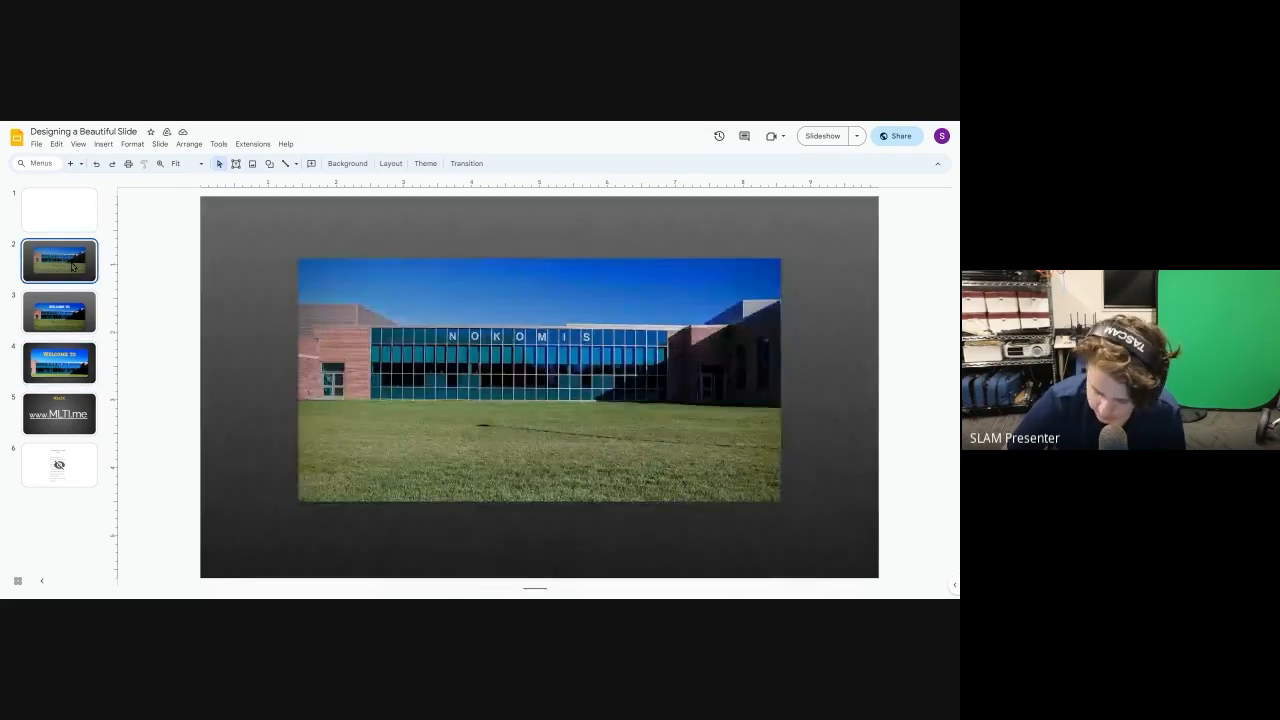
{"action": "left_click", "coordinate": [421, 290]}
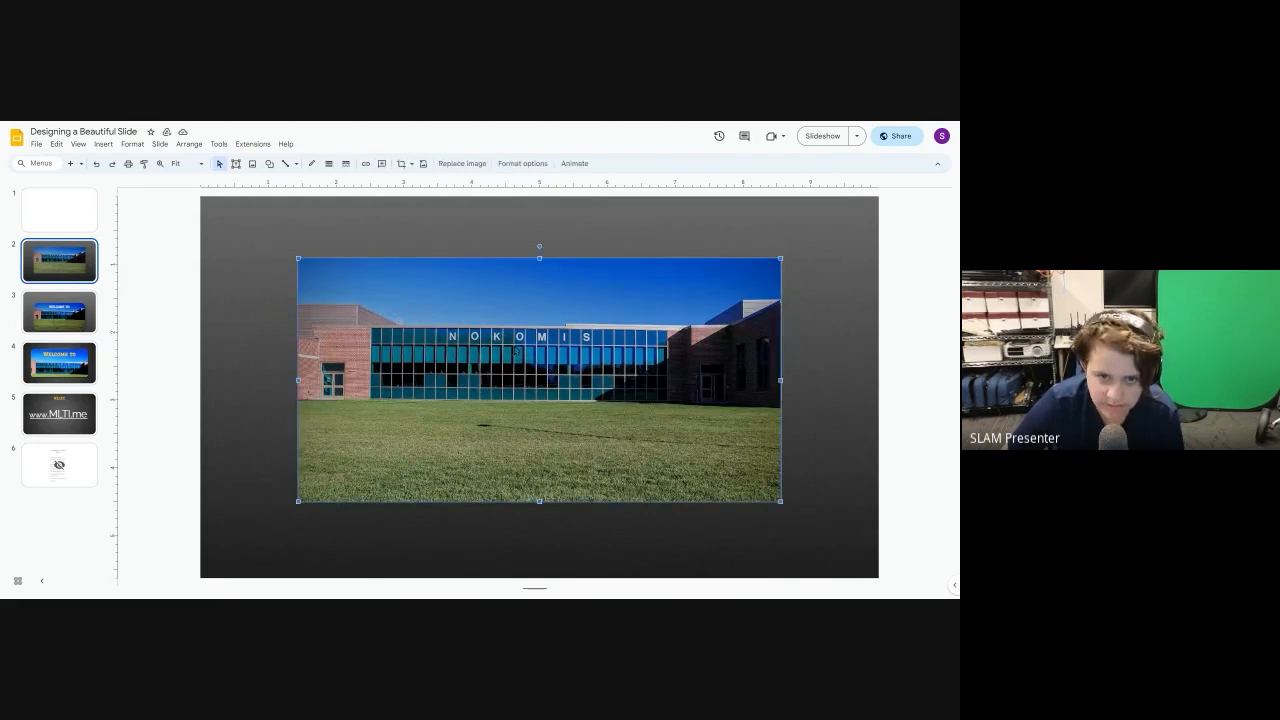
{"action": "left_click", "coordinate": [411, 168]}
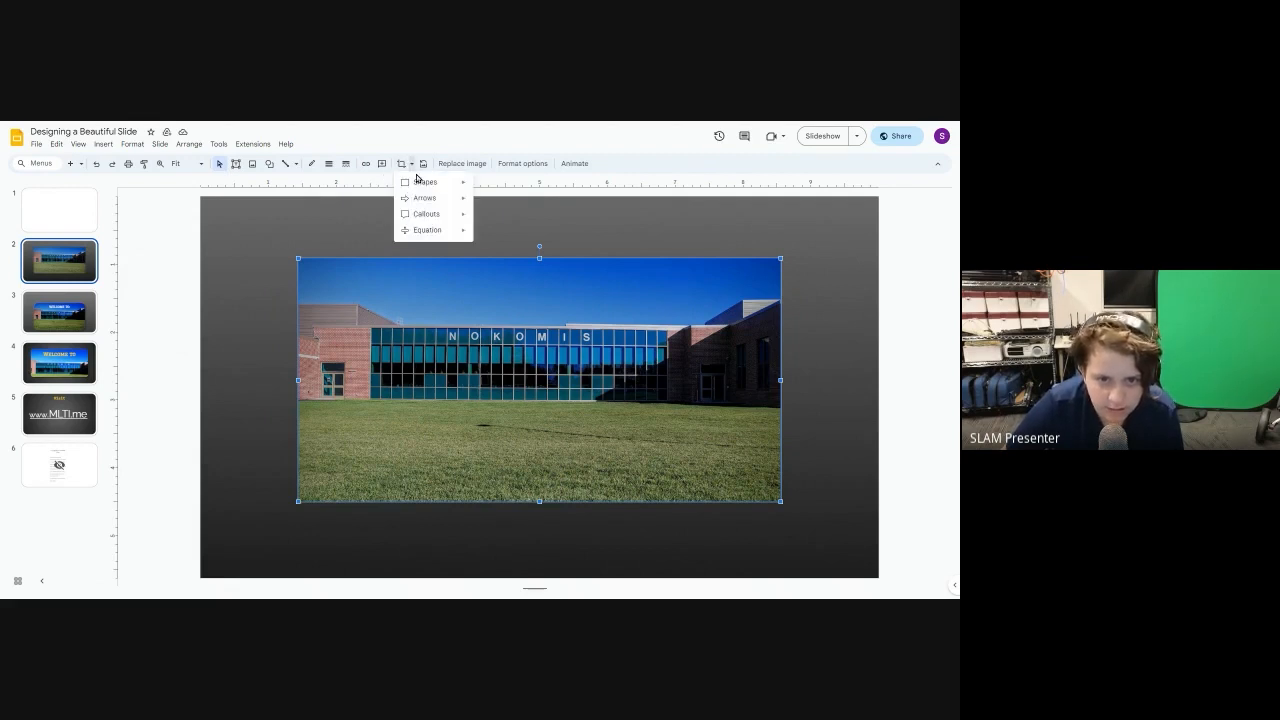
{"action": "mouse_move", "coordinate": [412, 183]}
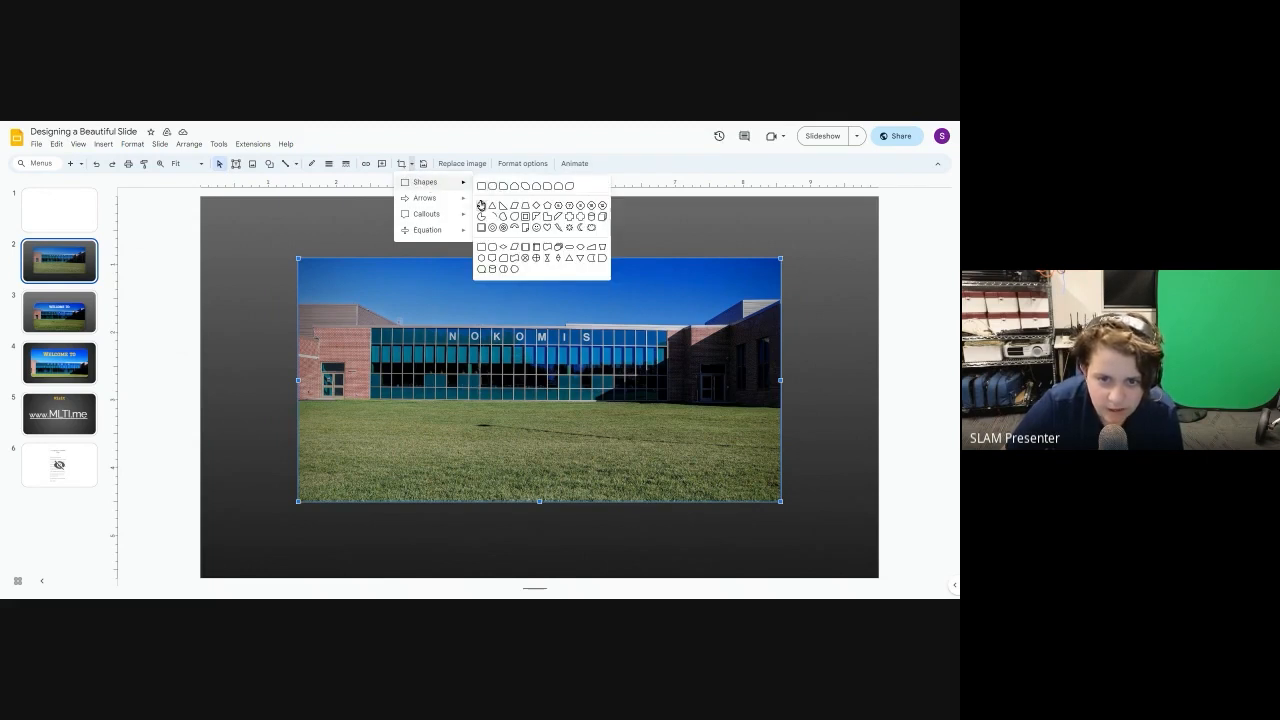
{"action": "left_click", "coordinate": [480, 206]}
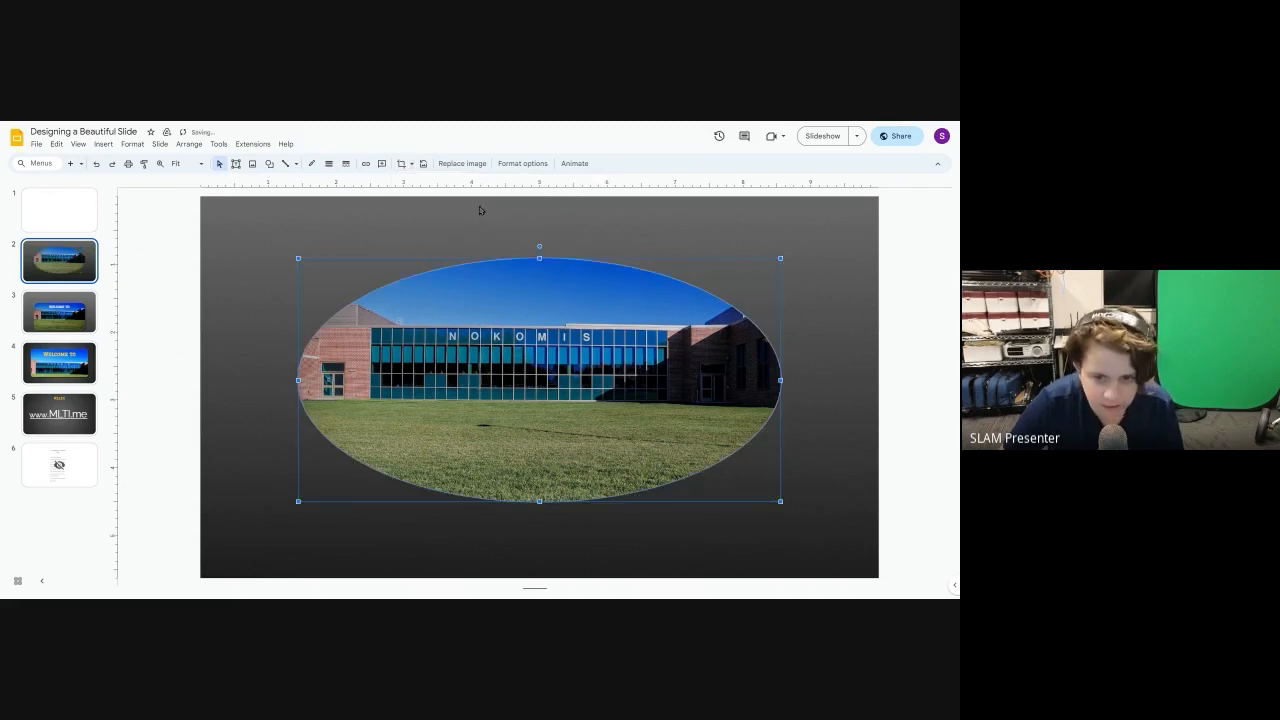
{"action": "key", "text": "ctrl+z"}
- Mask the school photo with a rounded rectangle, and adjust its corners to be slightly less rounded than the default
{"action": "left_click", "coordinate": [411, 166]}
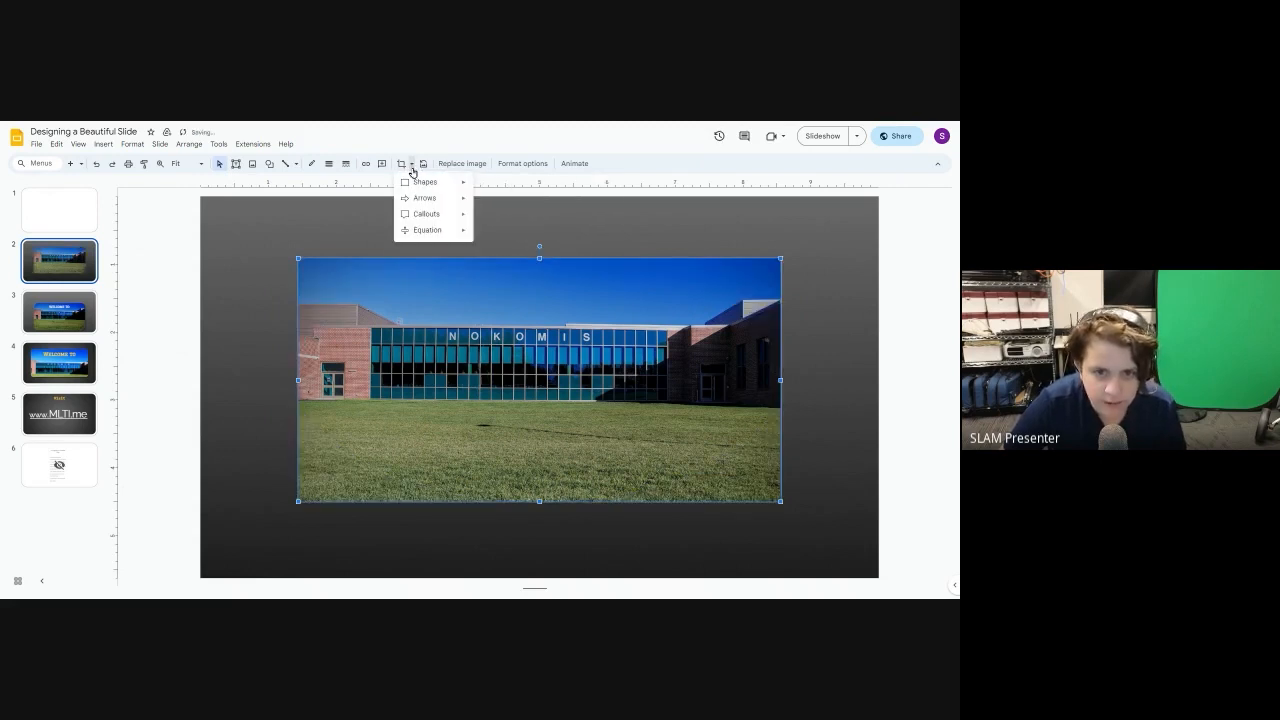
{"action": "mouse_move", "coordinate": [420, 180]}
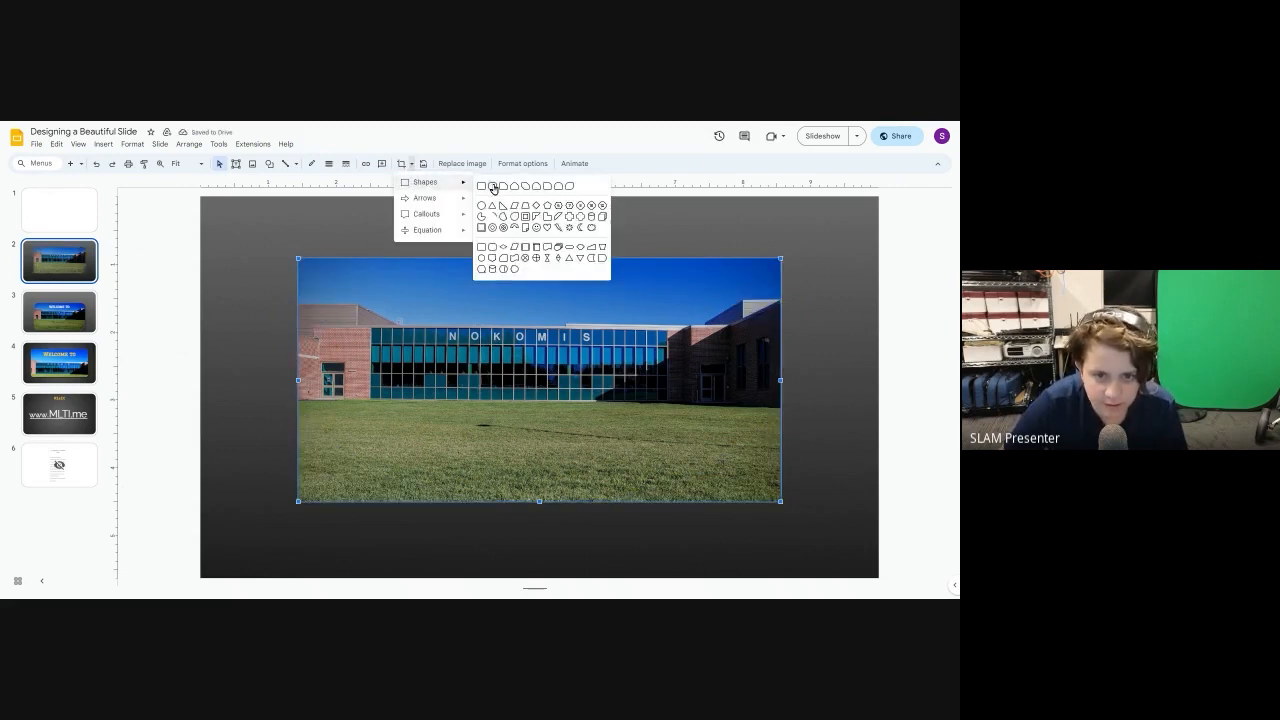
{"action": "left_click", "coordinate": [493, 187]}
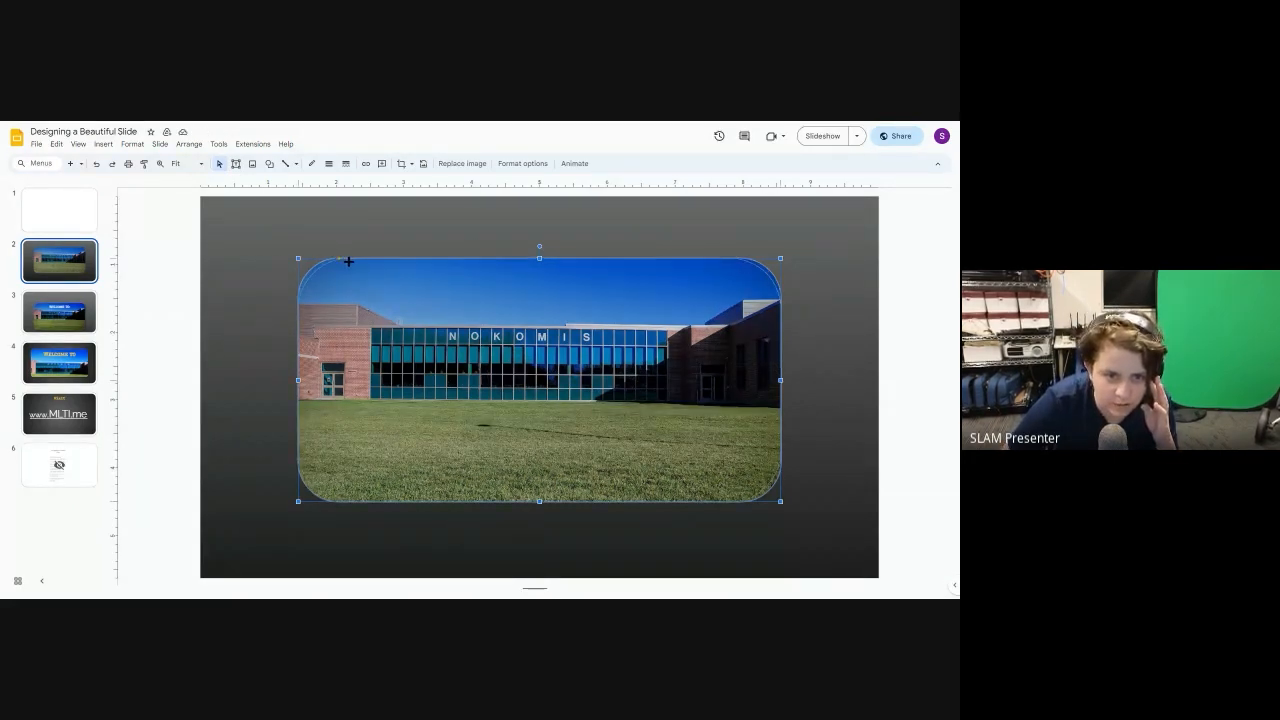
{"action": "left_click_drag", "start_coordinate": [348, 261], "coordinate": [388, 260]}
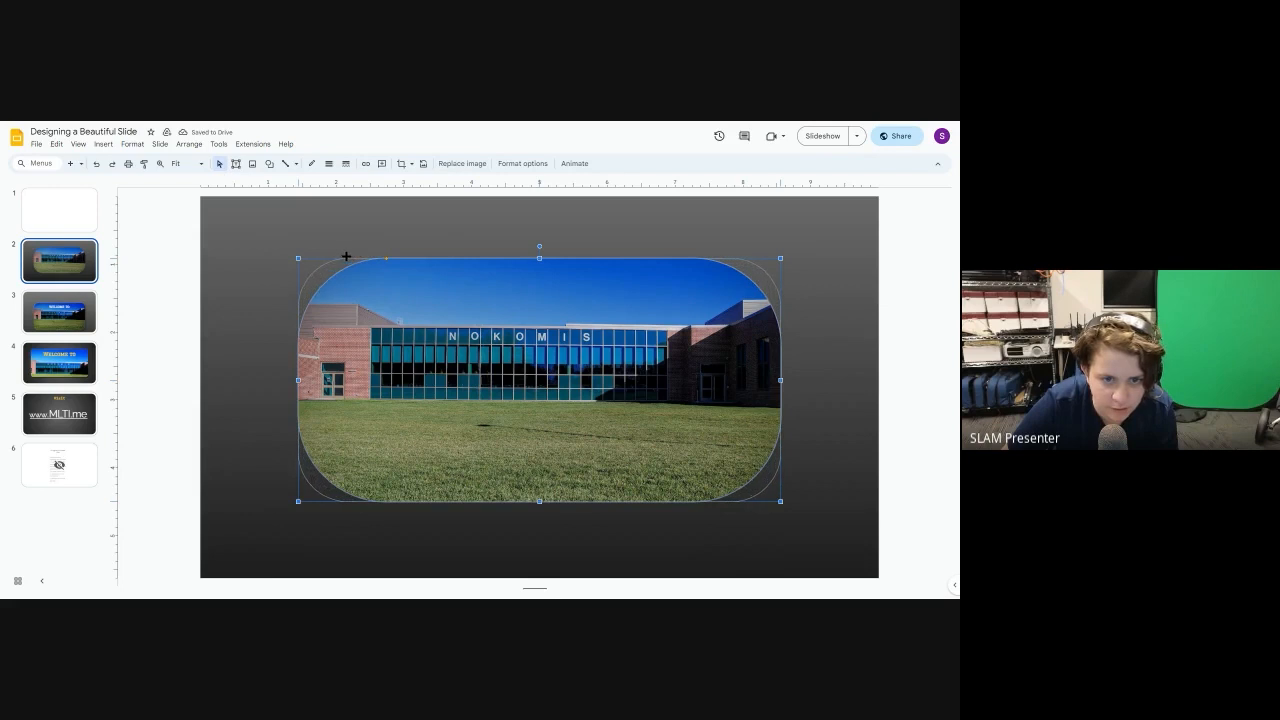
{"action": "left_click_drag", "start_coordinate": [329, 256], "coordinate": [334, 261]}
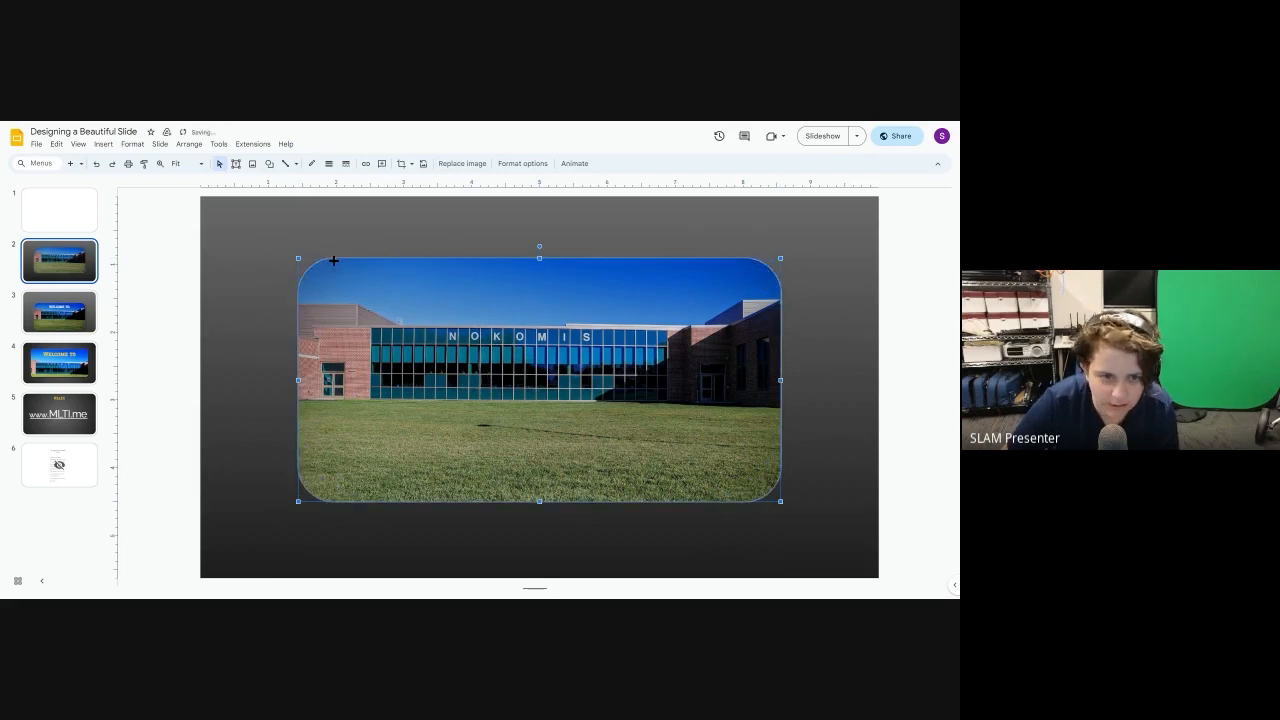
{"action": "left_click", "coordinate": [234, 263]}
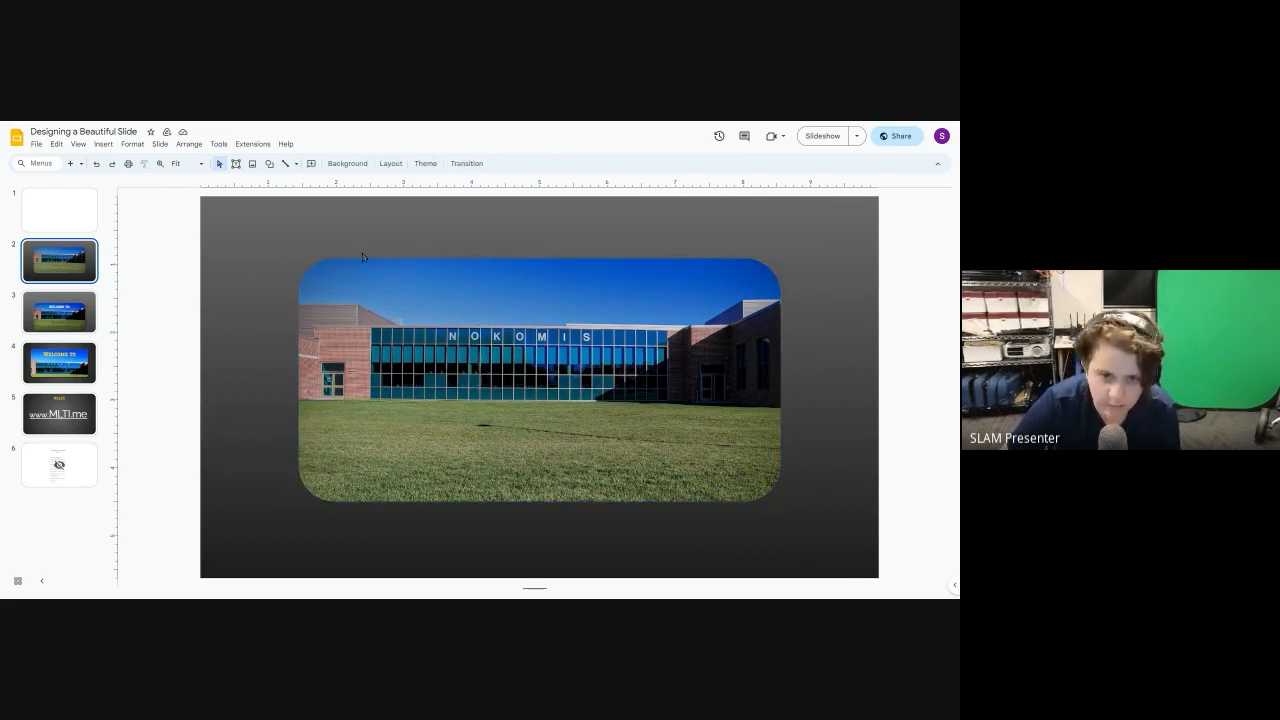
- Check the photo's outline on slide 4, and give the rounded photo on slide 2 a white border
{"action": "left_click", "coordinate": [76, 360]}
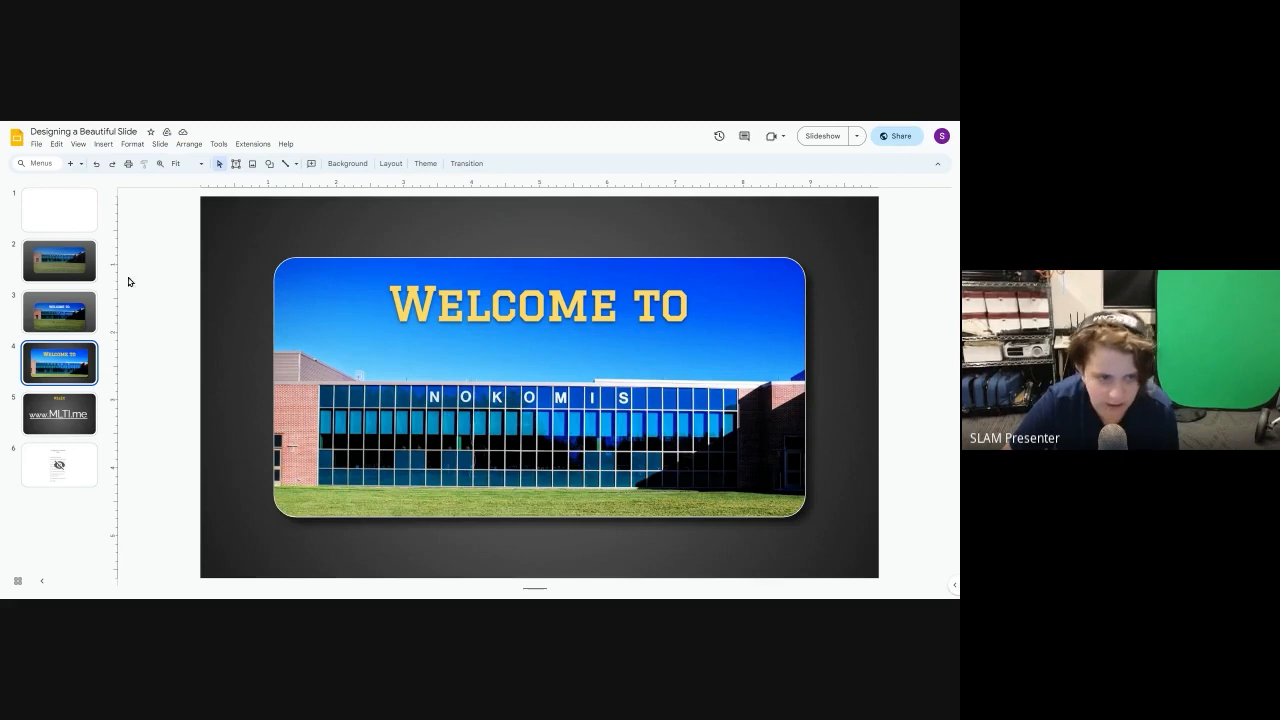
{"action": "left_click", "coordinate": [87, 267]}
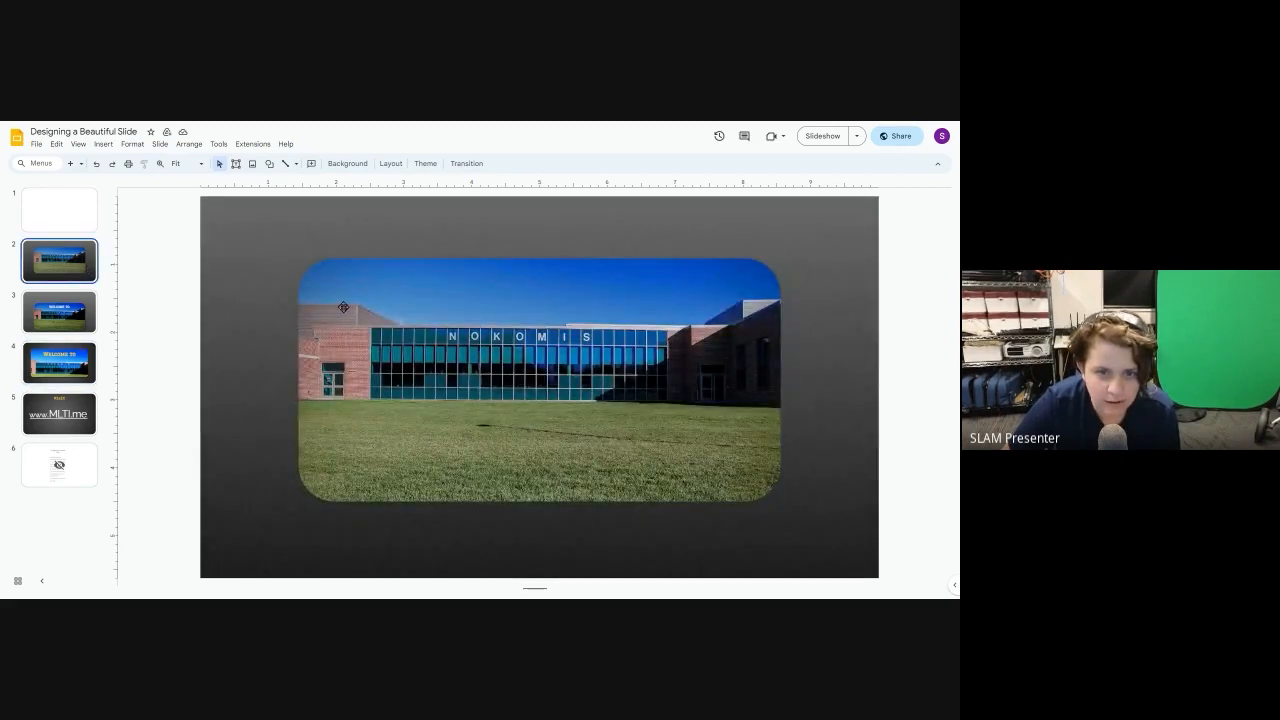
{"action": "left_click", "coordinate": [350, 300]}
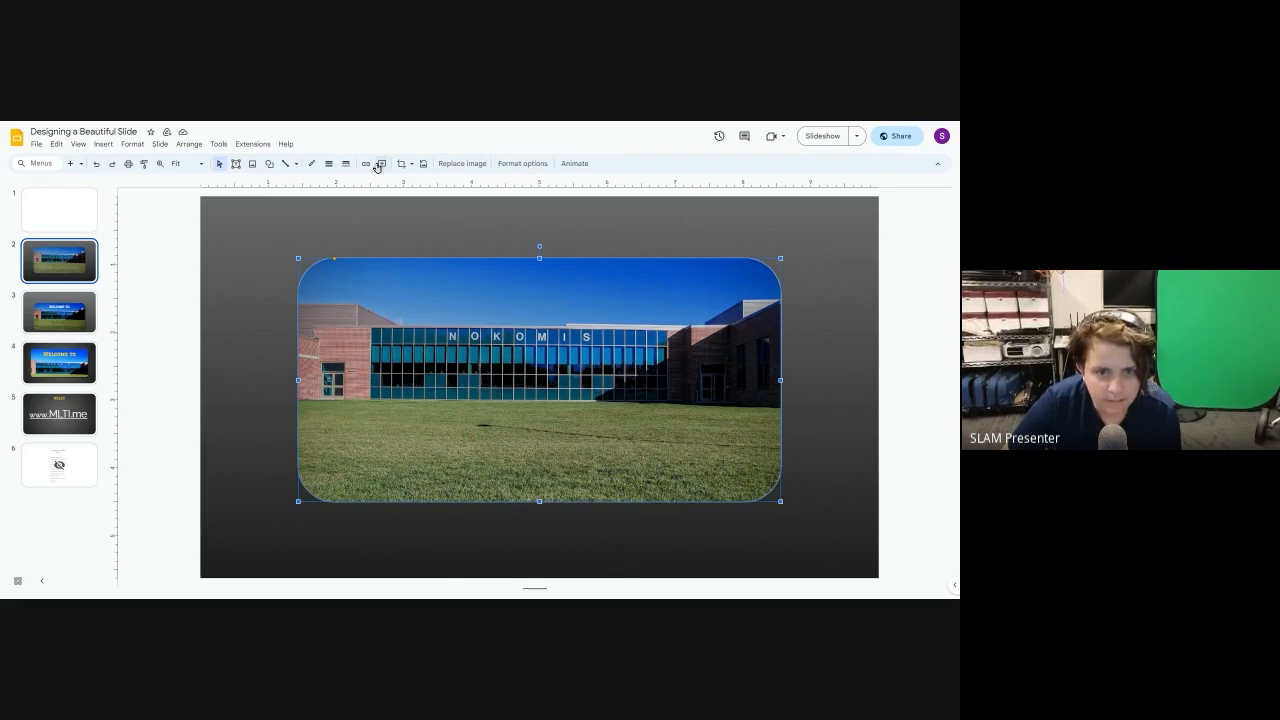
{"action": "left_click", "coordinate": [296, 164]}
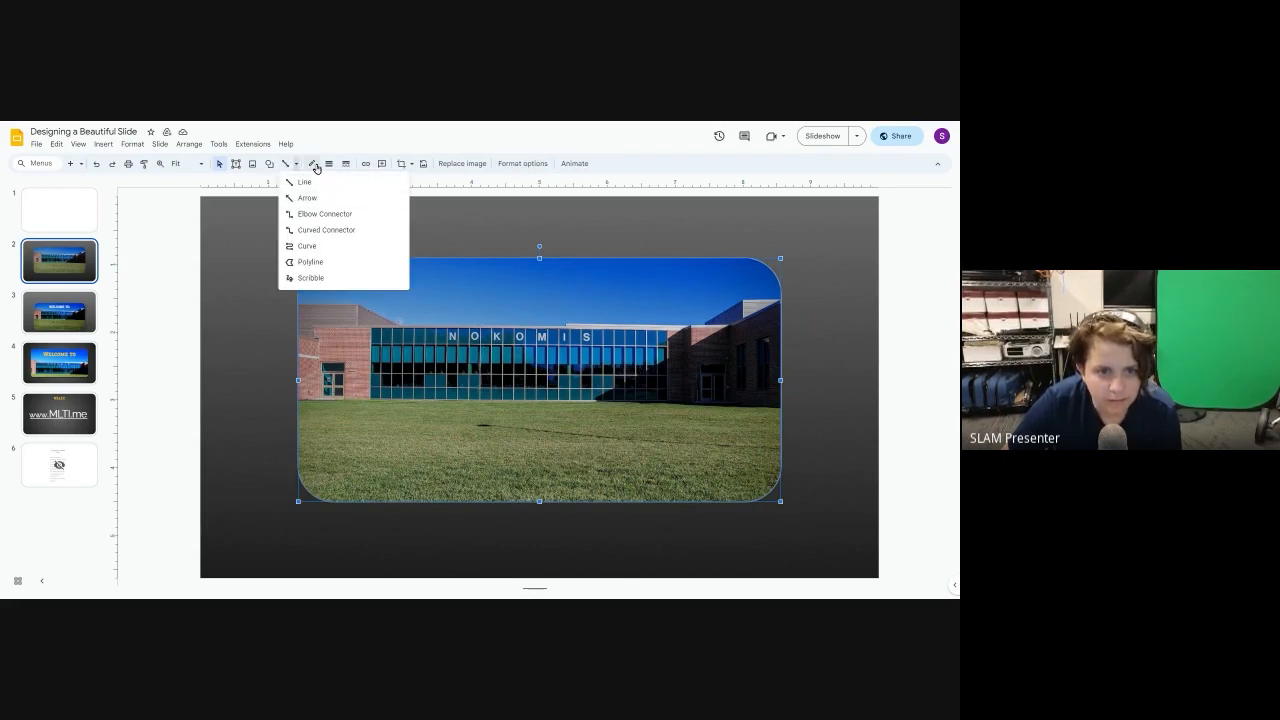
{"action": "left_click", "coordinate": [314, 165]}
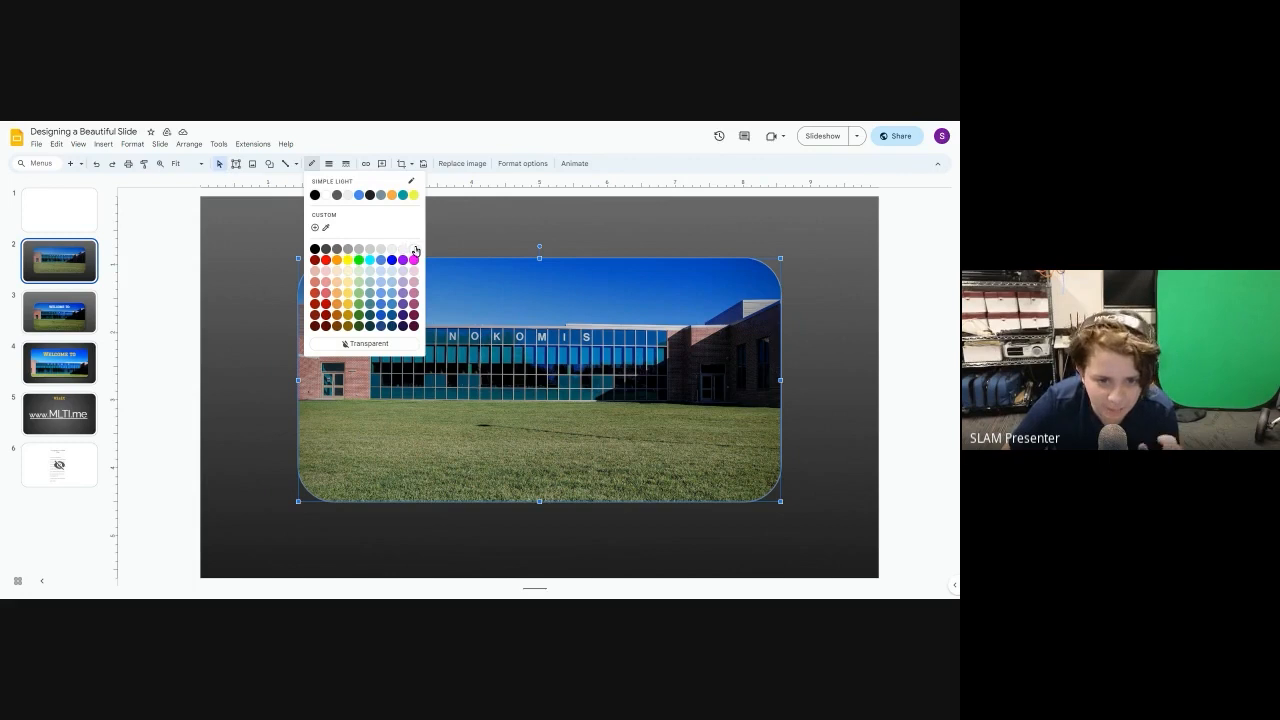
{"action": "left_click", "coordinate": [313, 166]}
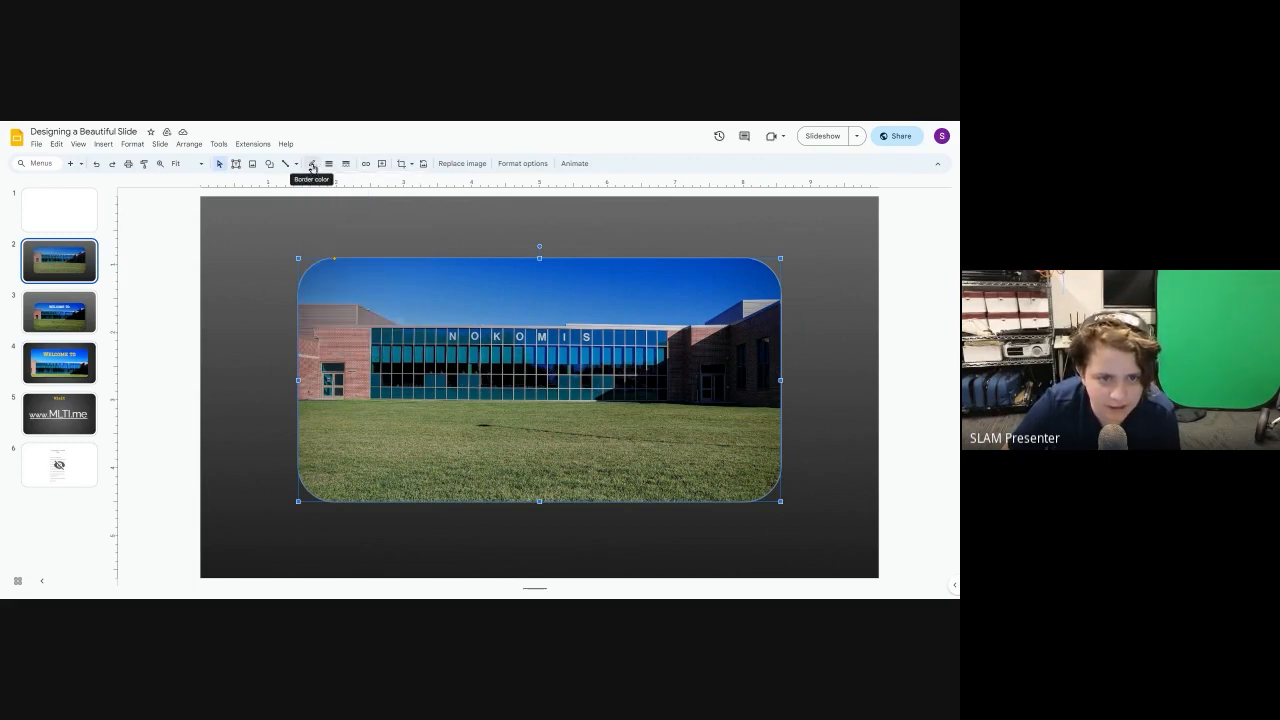
{"action": "left_click", "coordinate": [311, 165]}
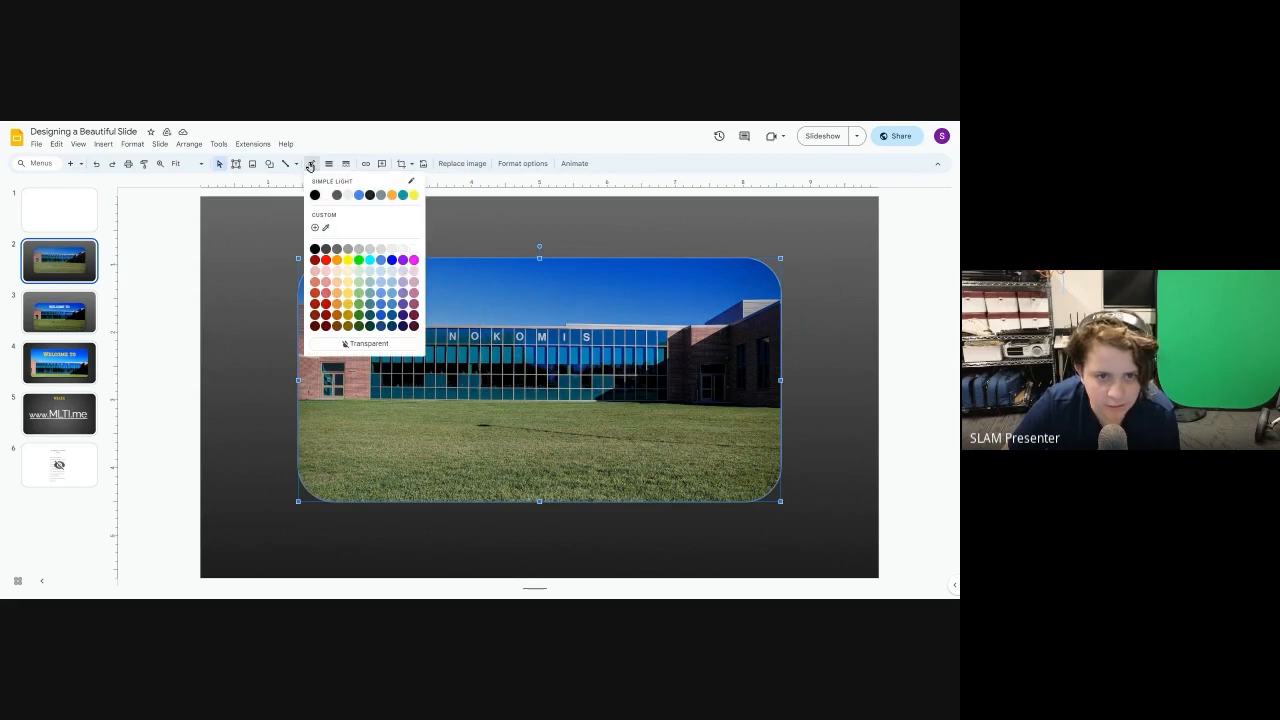
{"action": "left_click", "coordinate": [406, 249]}
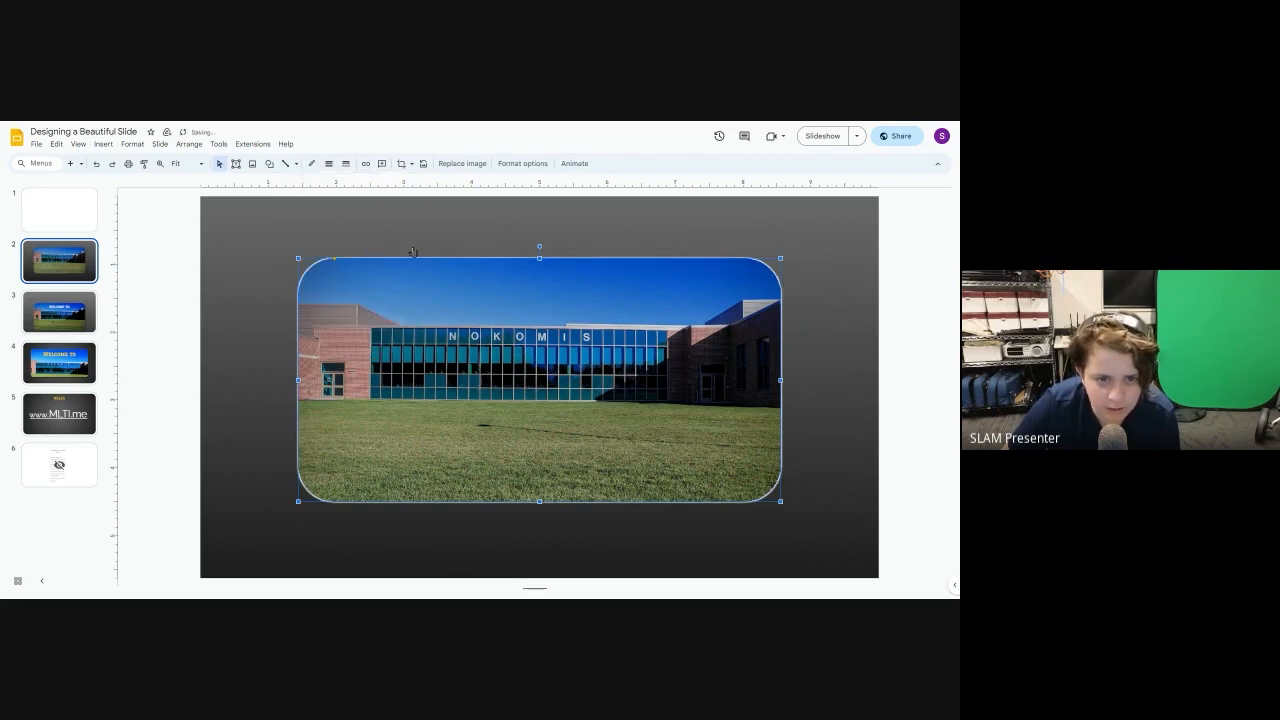
- Compare slide 2's photo with the example on slide 4, and add a drop shadow to the photo on slide 2
{"action": "left_click", "coordinate": [824, 290]}
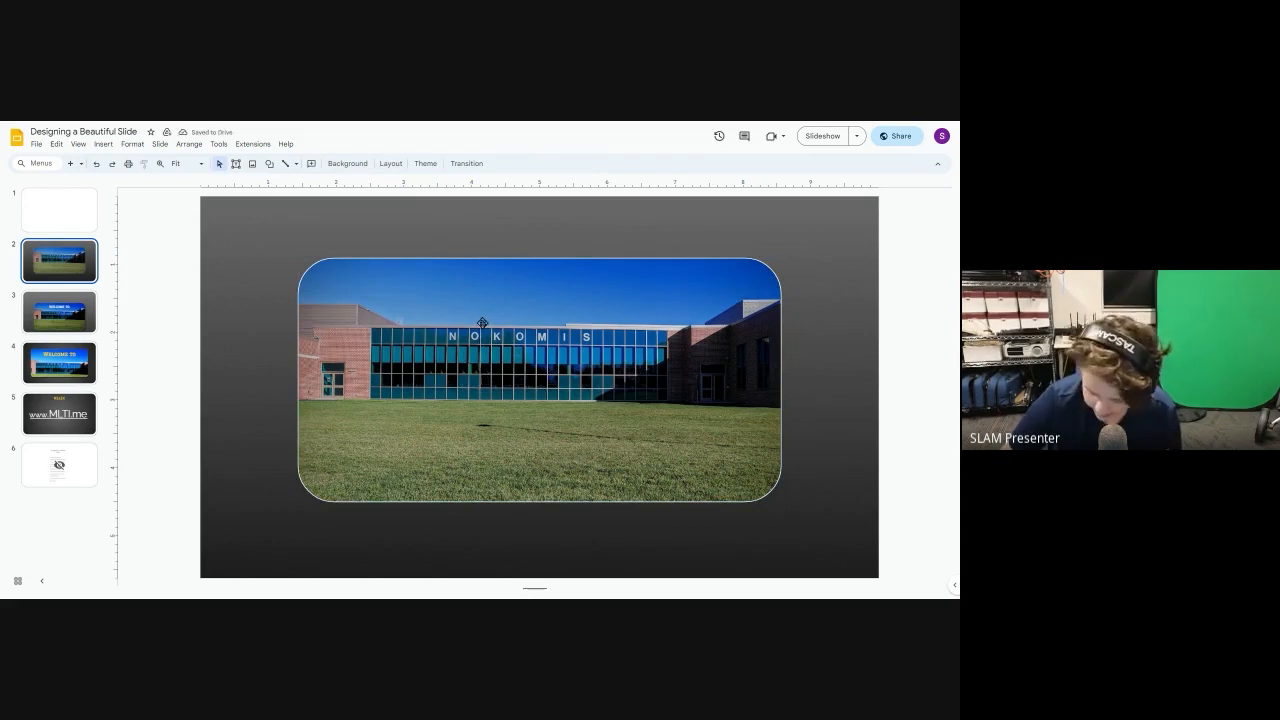
{"action": "left_click", "coordinate": [62, 365]}
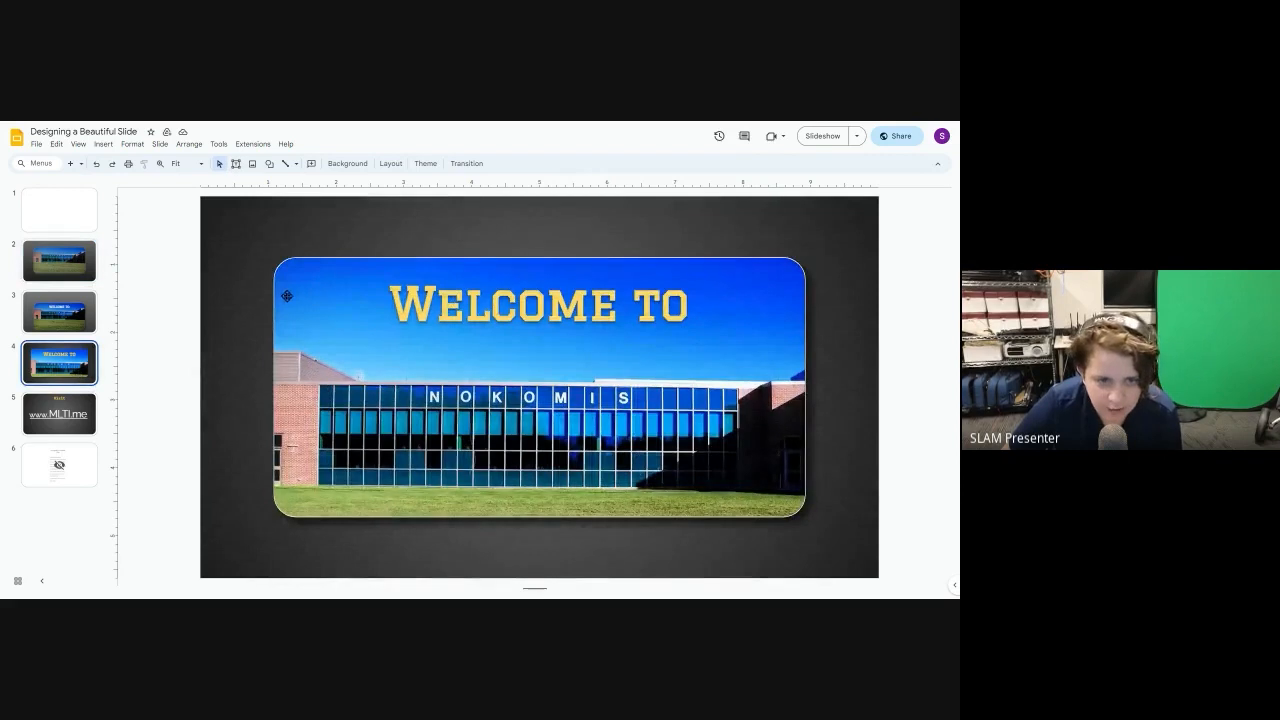
{"action": "left_click", "coordinate": [83, 274]}
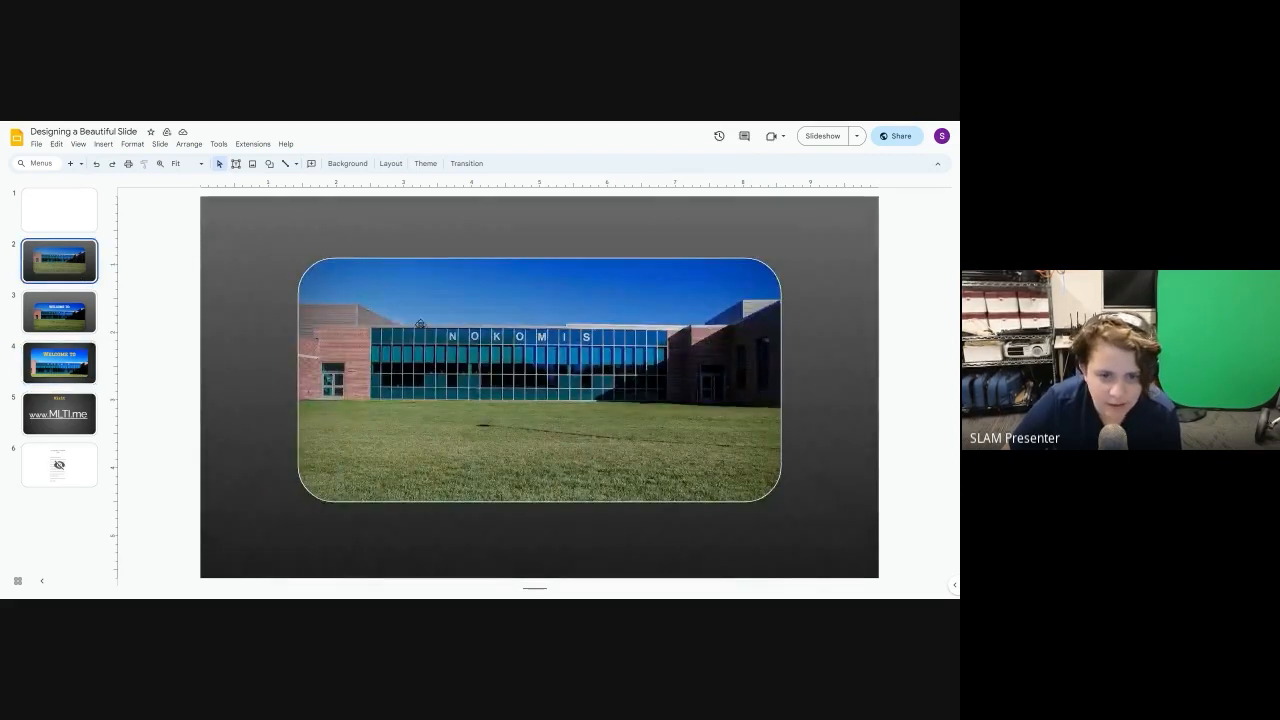
{"action": "left_click", "coordinate": [433, 327]}
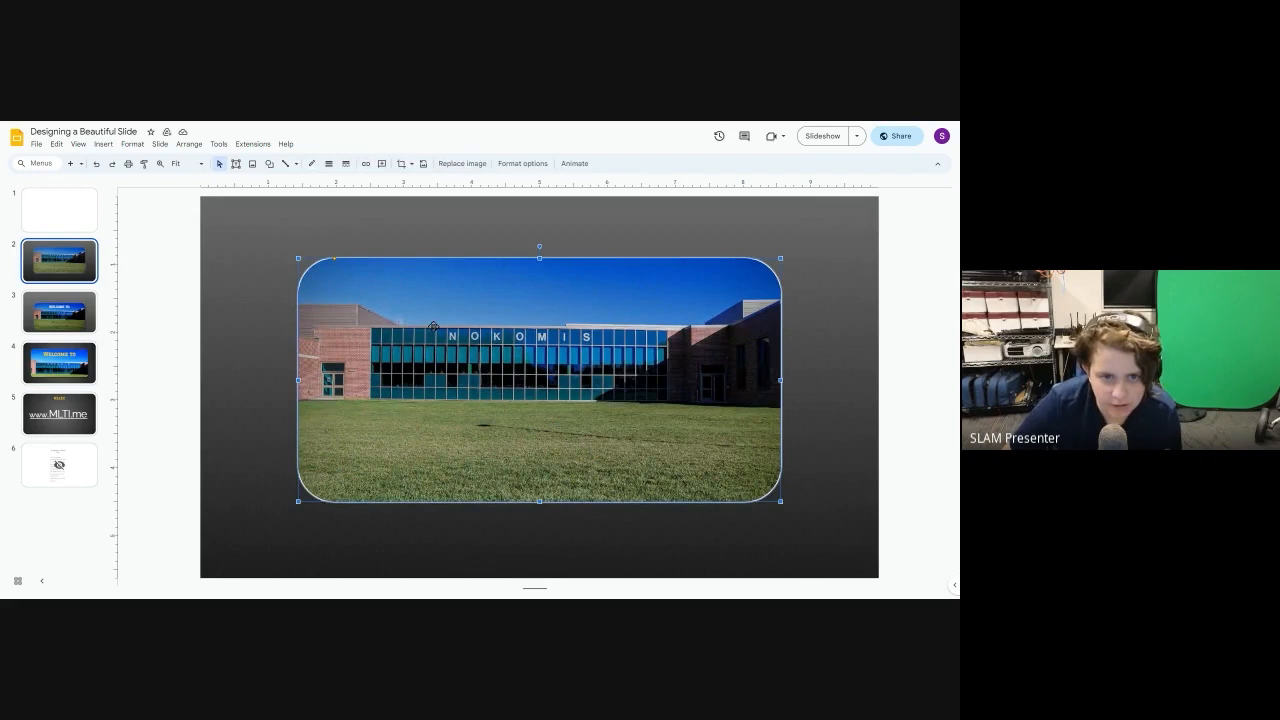
{"action": "left_click", "coordinate": [536, 166]}
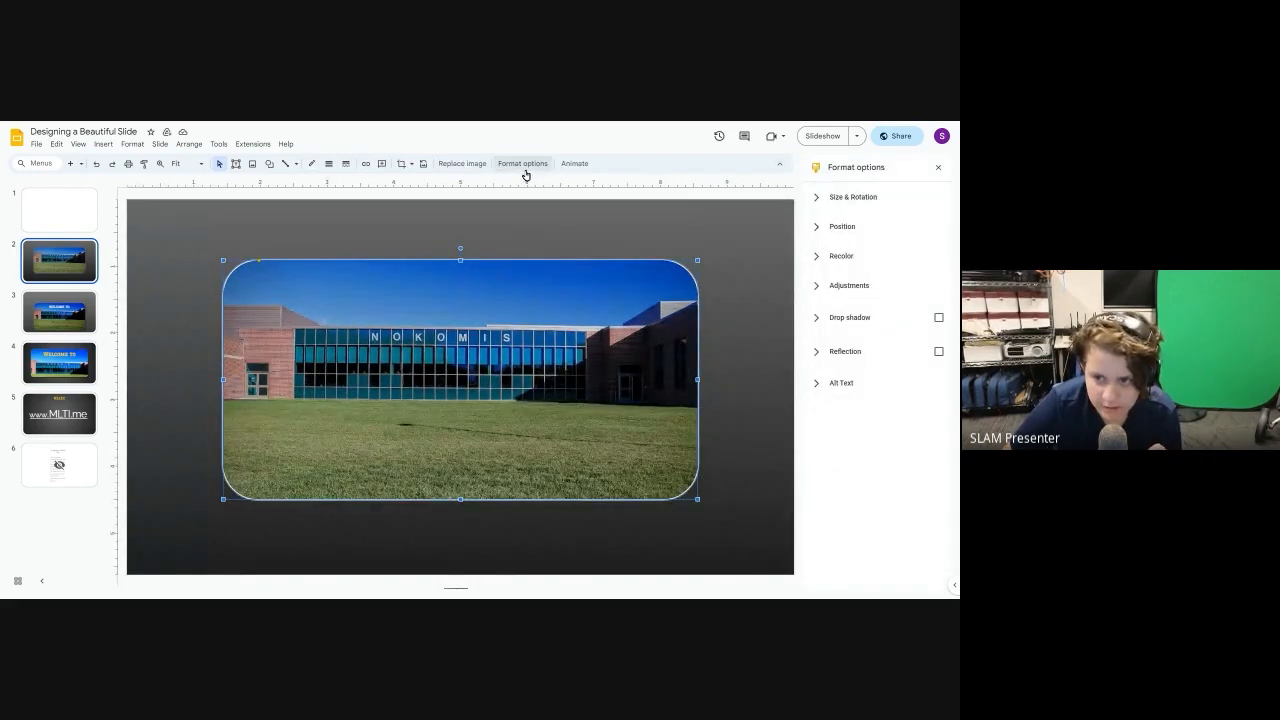
{"action": "left_click", "coordinate": [845, 288]}
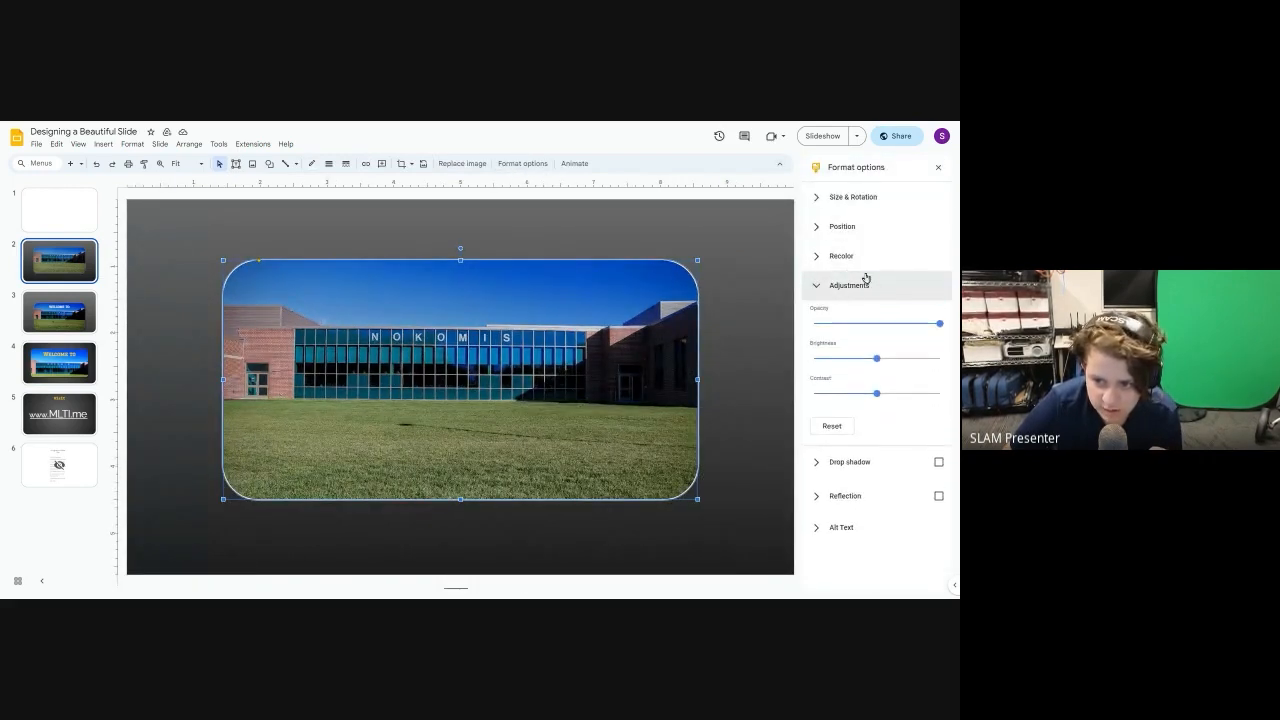
{"action": "left_click", "coordinate": [864, 282]}
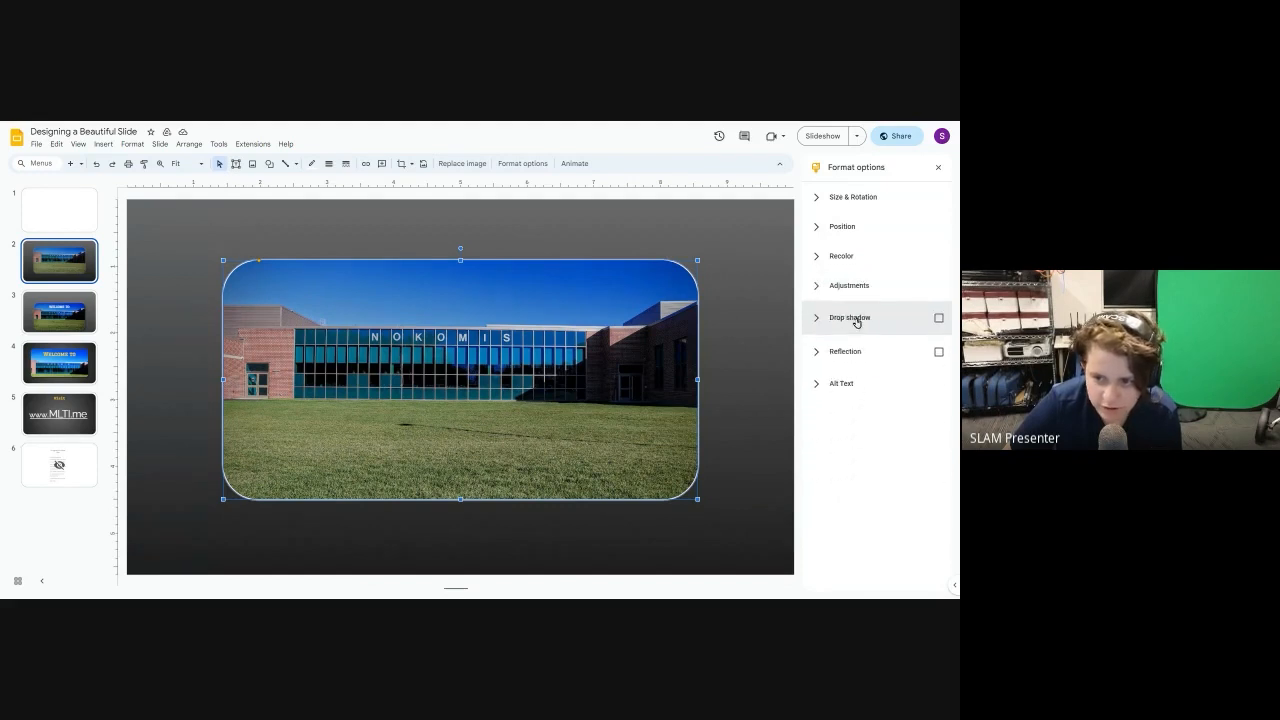
{"action": "left_click", "coordinate": [940, 318]}
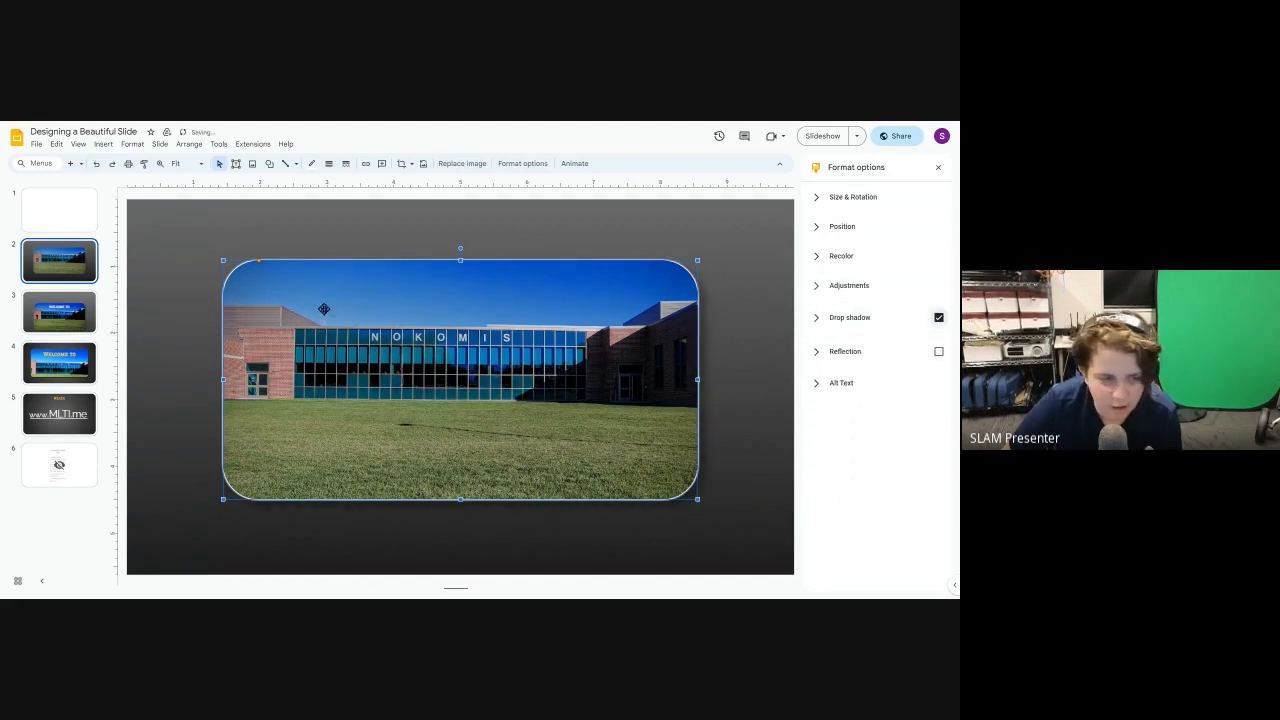
{"action": "left_click", "coordinate": [150, 408]}
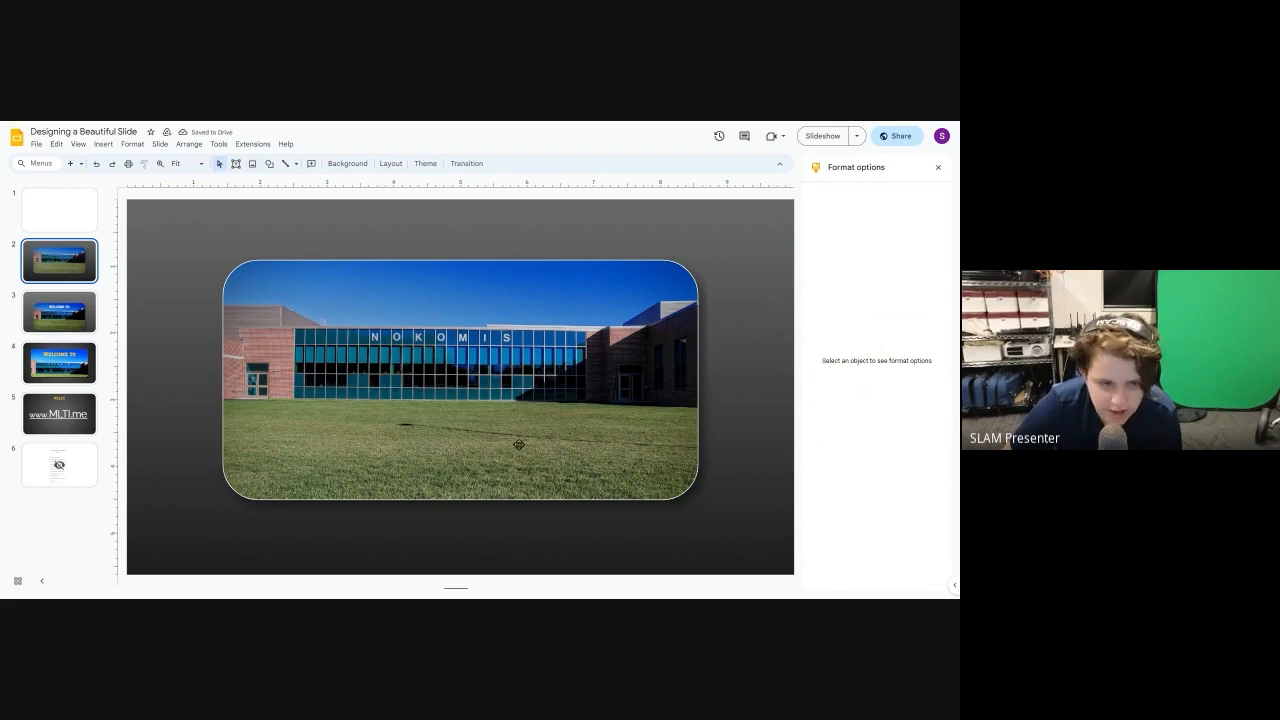
- Move the school photo slightly down on slide 2, and set its drop shadow's opacity to 52%
{"action": "left_click_drag", "start_coordinate": [519, 444], "coordinate": [519, 447]}
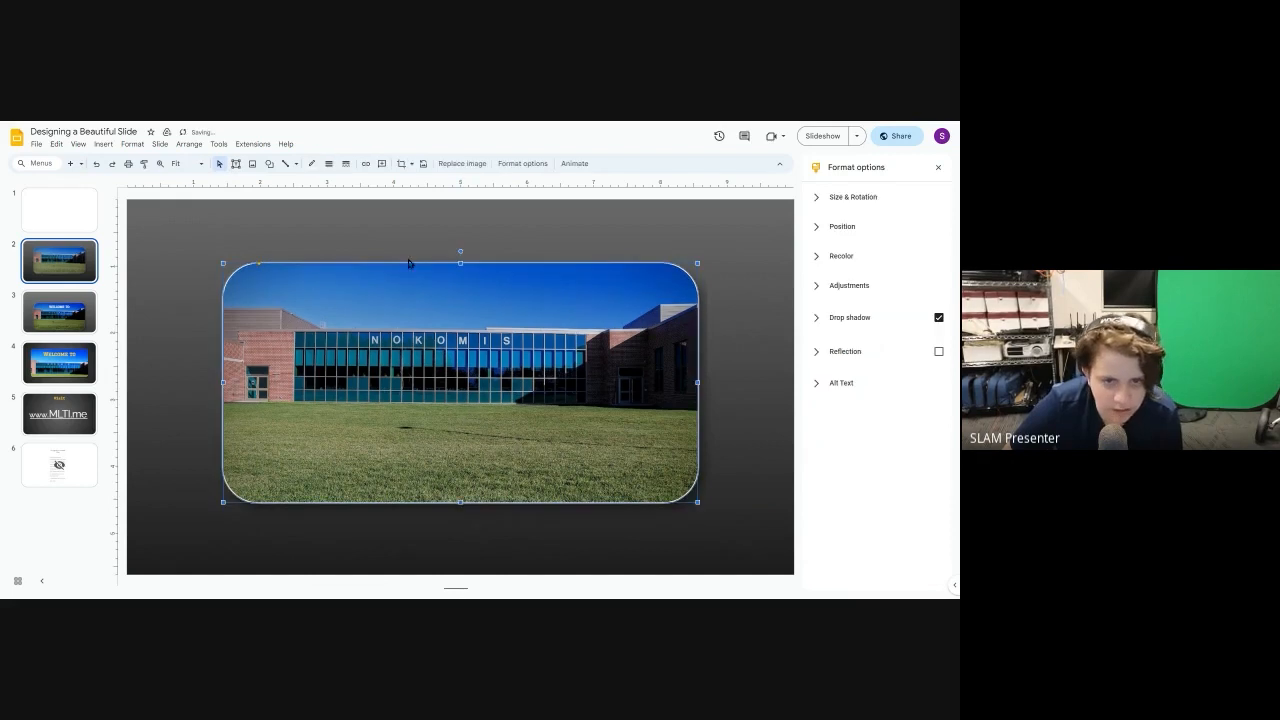
{"action": "left_click", "coordinate": [829, 318]}
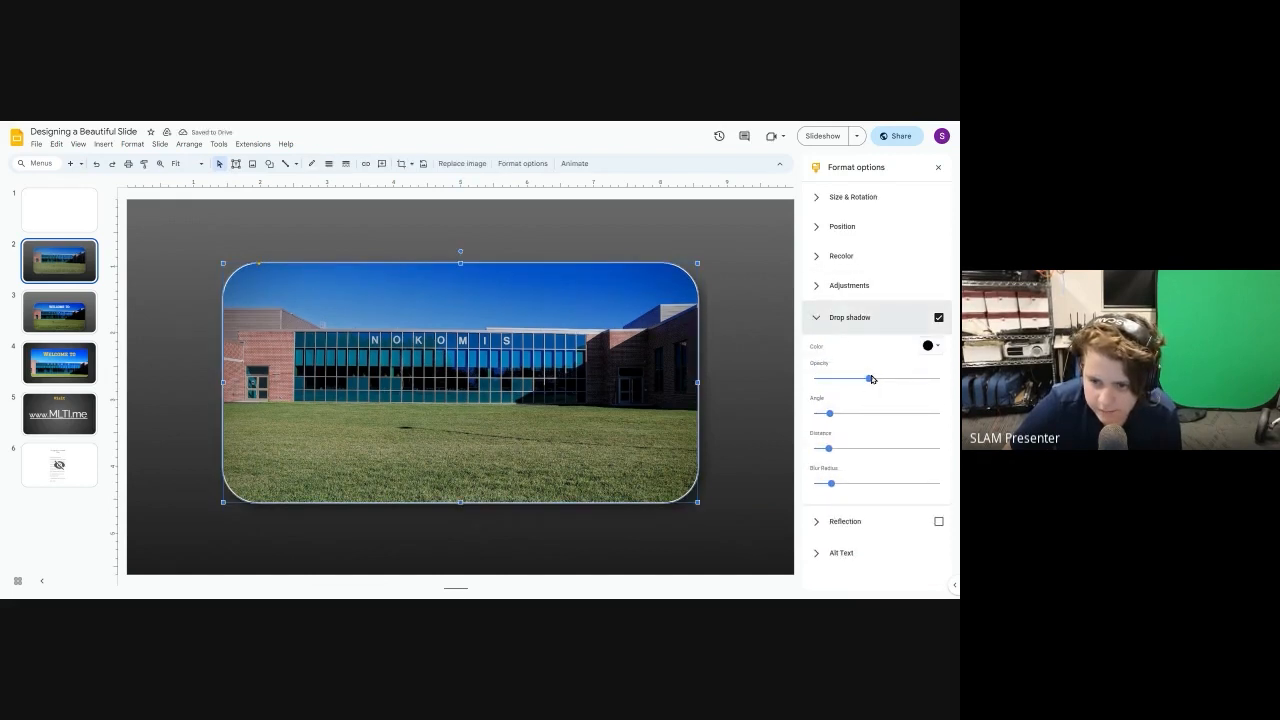
{"action": "left_click_drag", "start_coordinate": [888, 378], "coordinate": [879, 380]}
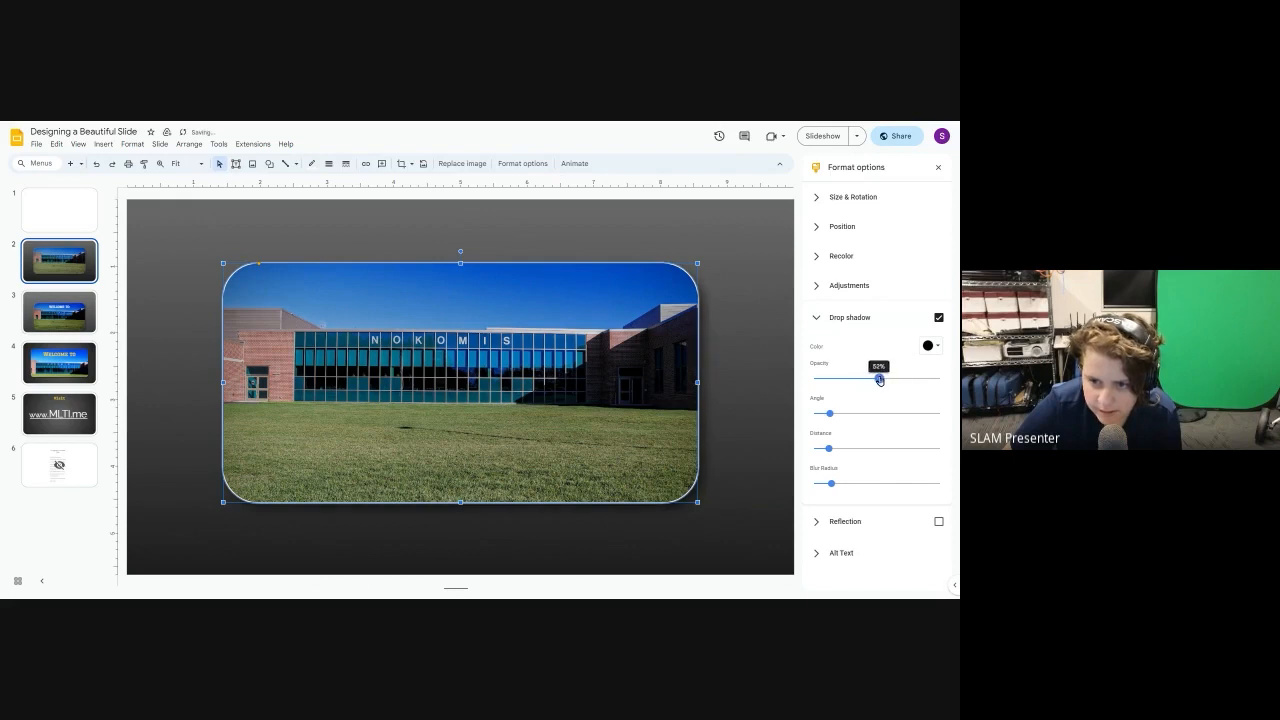
{"action": "left_click", "coordinate": [762, 398]}
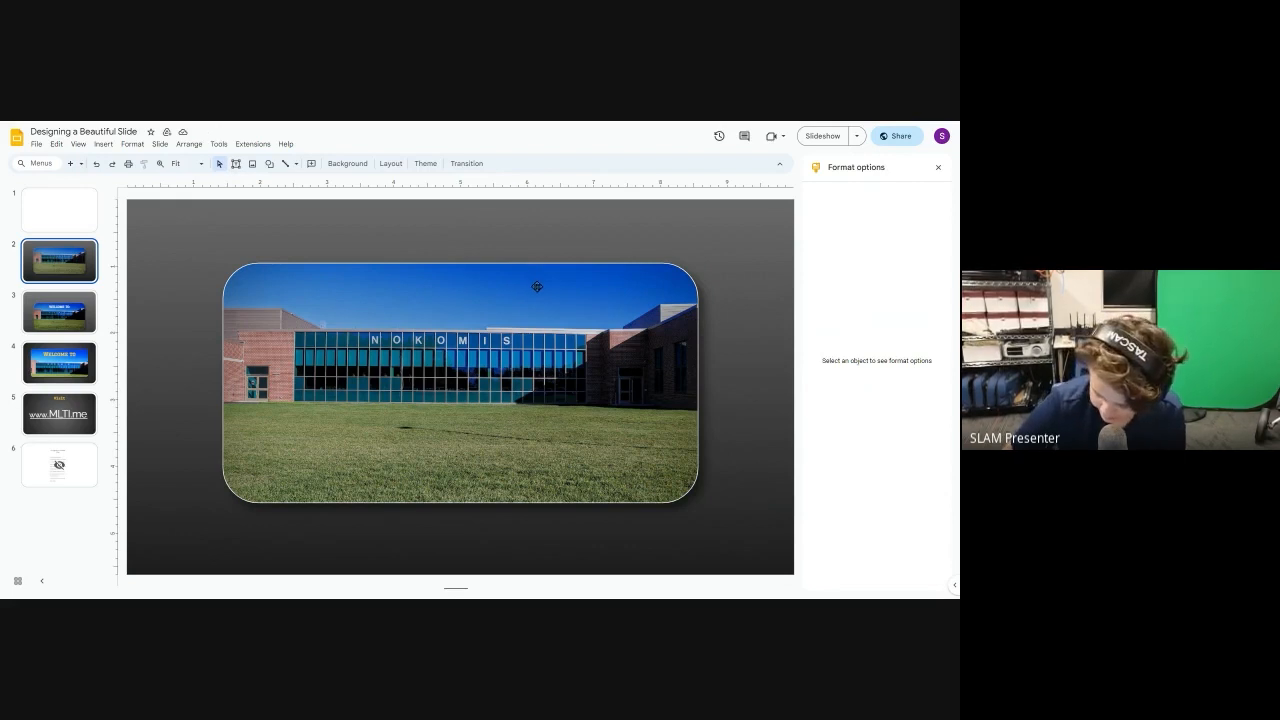
- Check the heading on slide 4, and add a text box reading "WELCOME TO" over the sky of slide 2's photo
{"action": "left_click", "coordinate": [60, 362]}
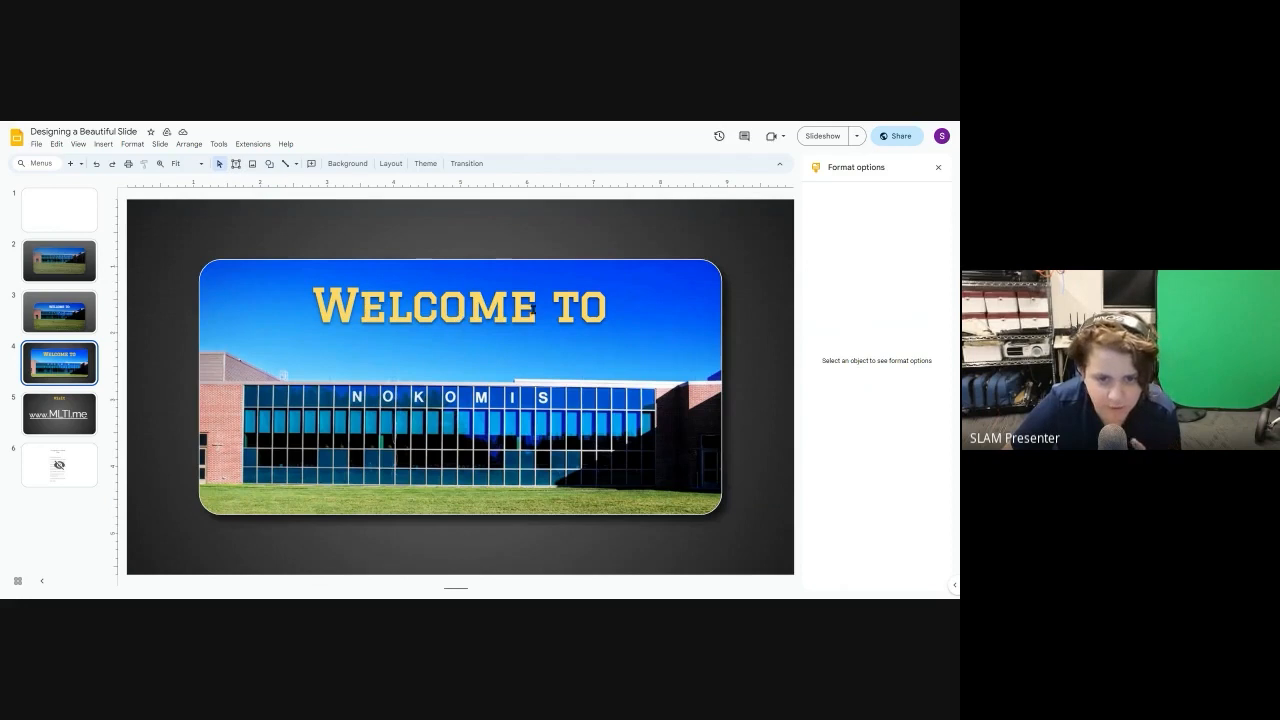
{"action": "left_click", "coordinate": [60, 262]}
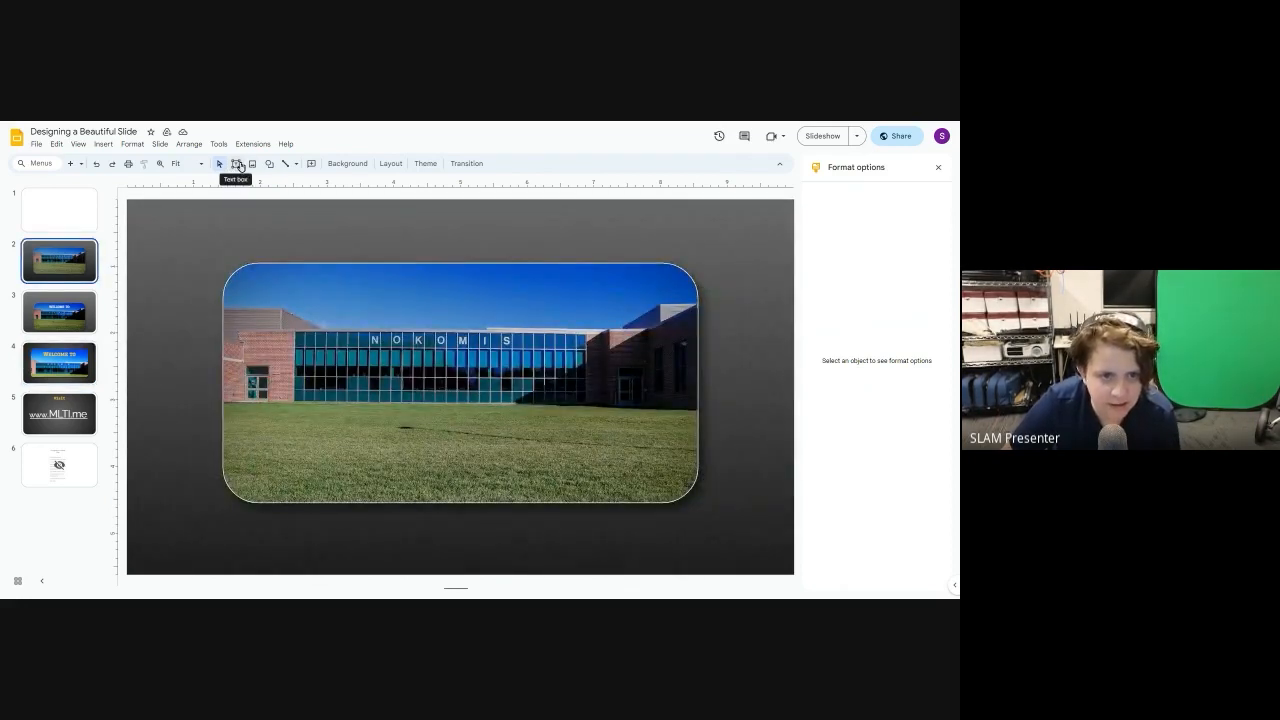
{"action": "left_click", "coordinate": [235, 164]}
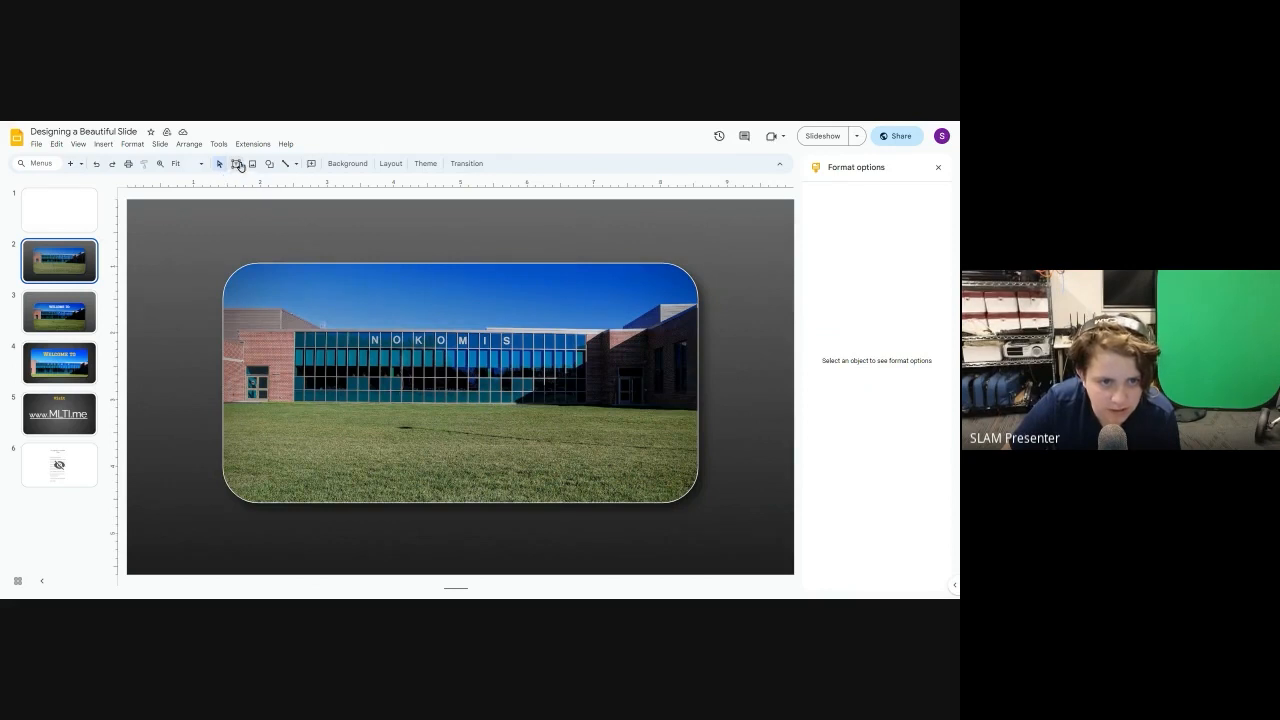
{"action": "left_click_drag", "start_coordinate": [299, 280], "coordinate": [621, 319]}
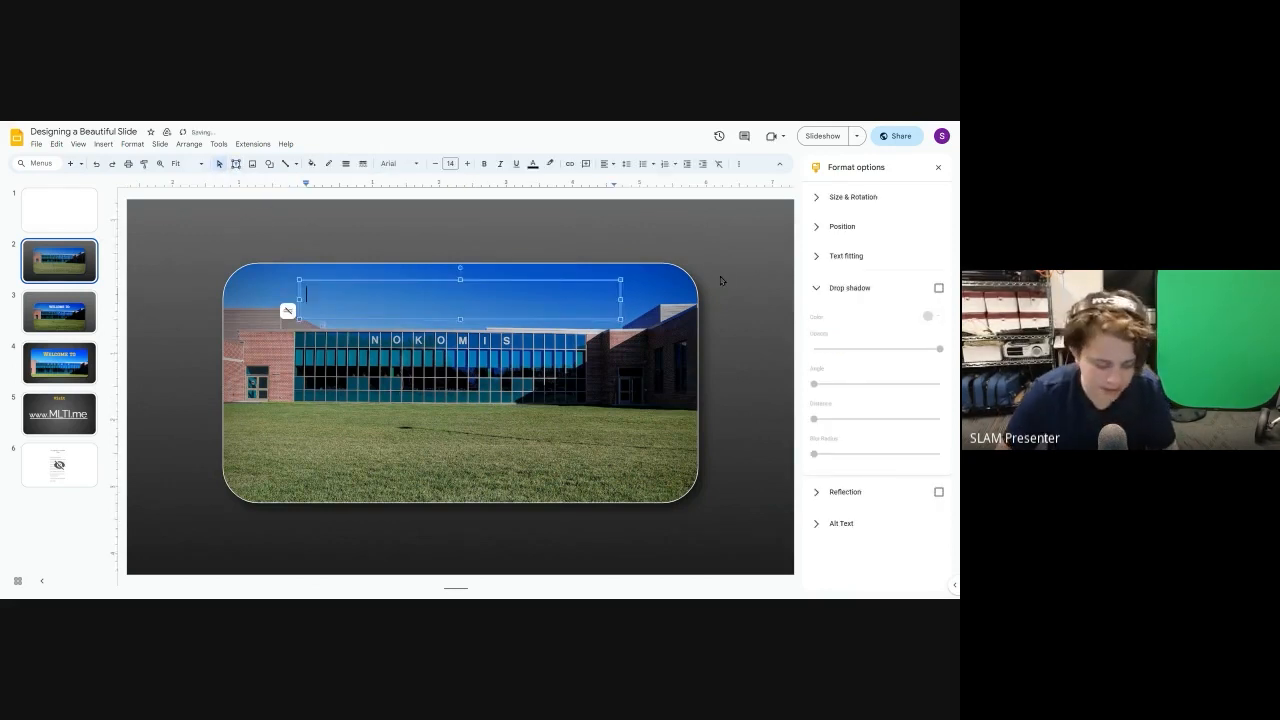
{"action": "type", "text": "WELCOME"}
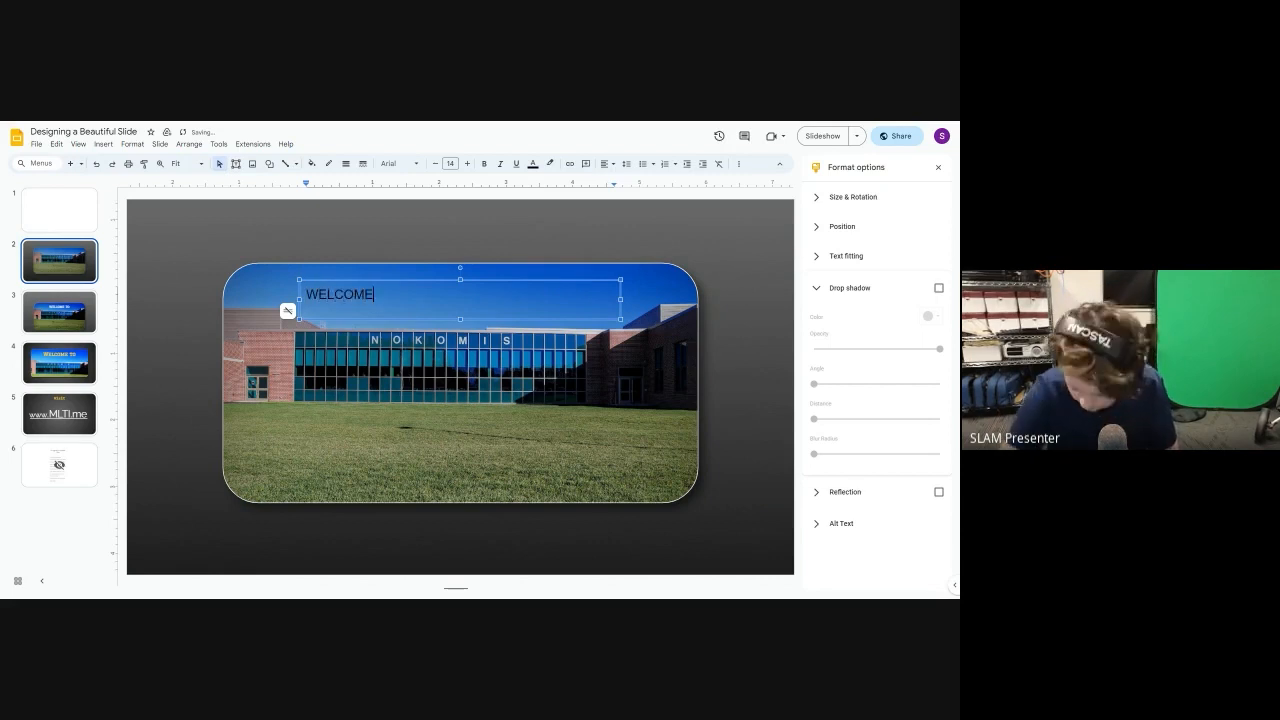
{"action": "type", "text": " TO"}
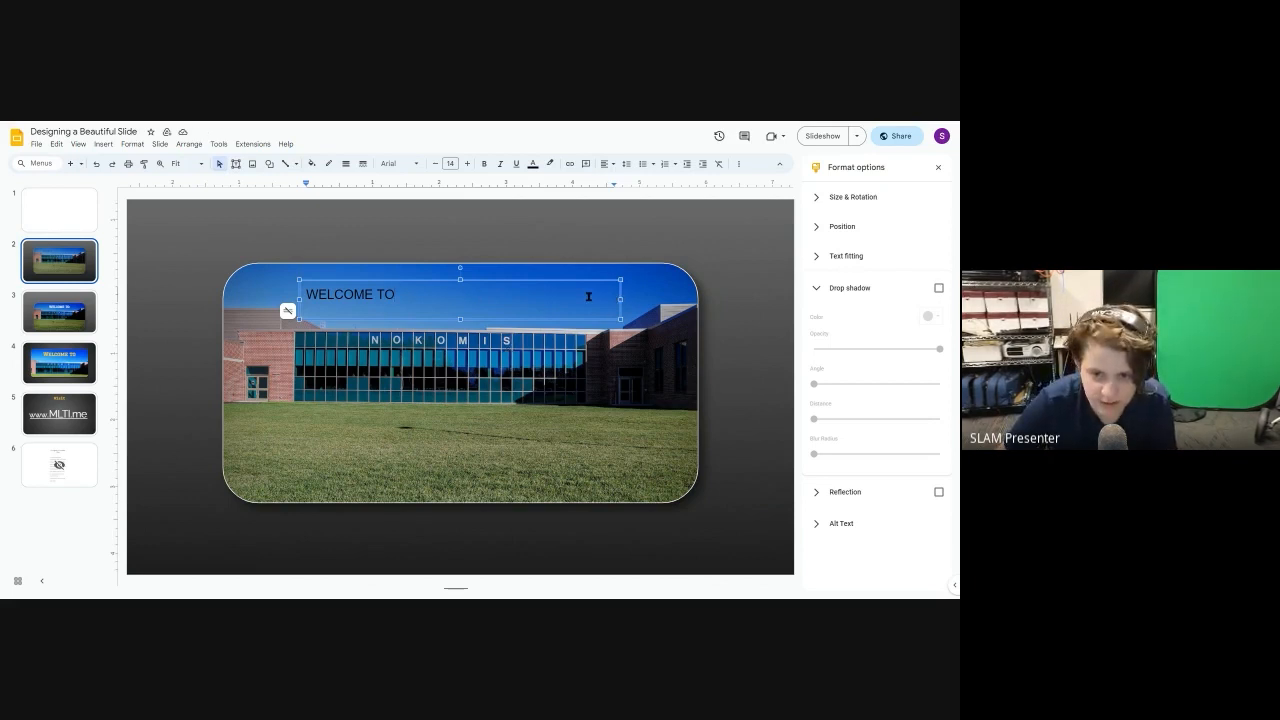
- Widen the "WELCOME TO" text box to the full width of the photo, and center its text horizontally
{"action": "left_click_drag", "start_coordinate": [621, 301], "coordinate": [696, 316]}
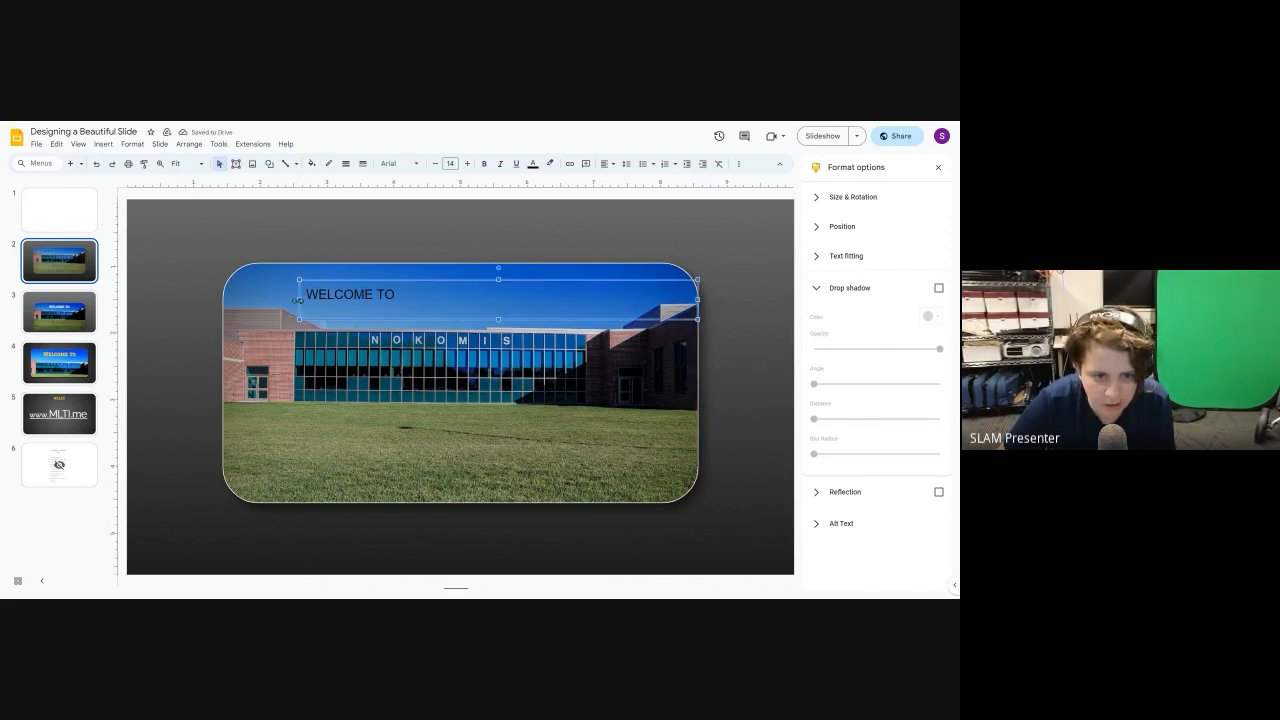
{"action": "left_click_drag", "start_coordinate": [296, 300], "coordinate": [231, 296]}
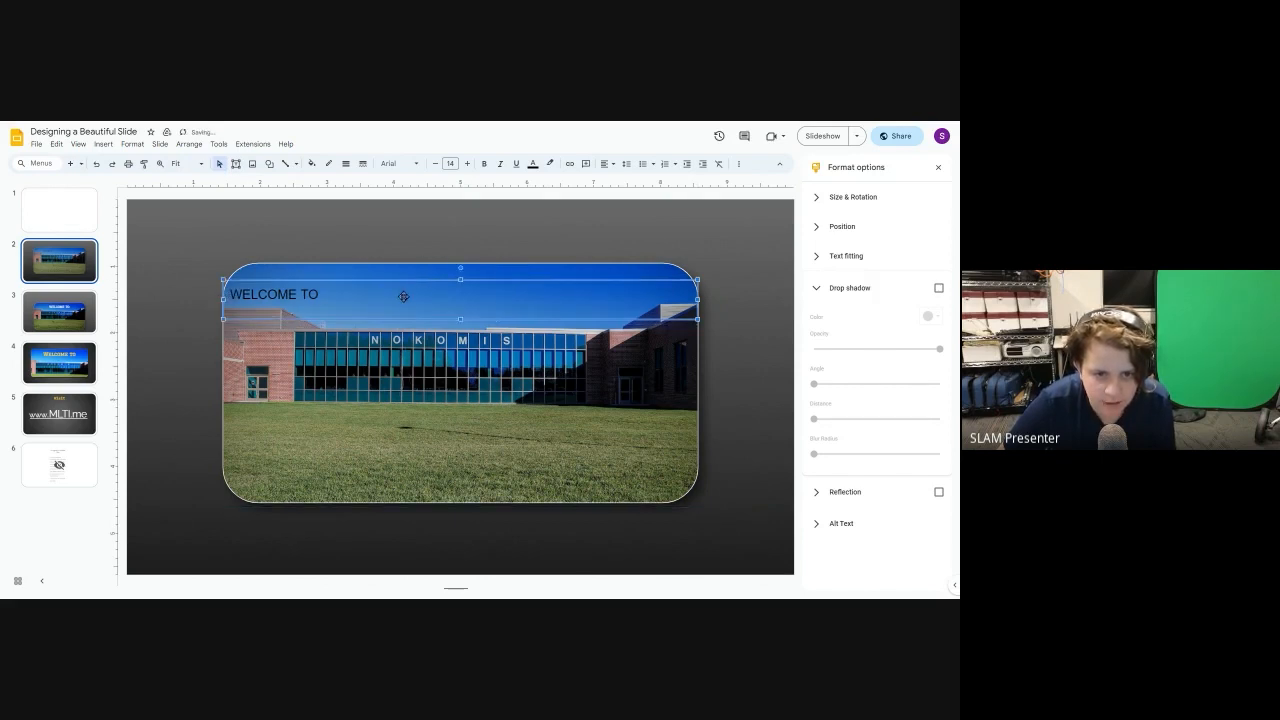
{"action": "triple_click", "coordinate": [403, 296]}
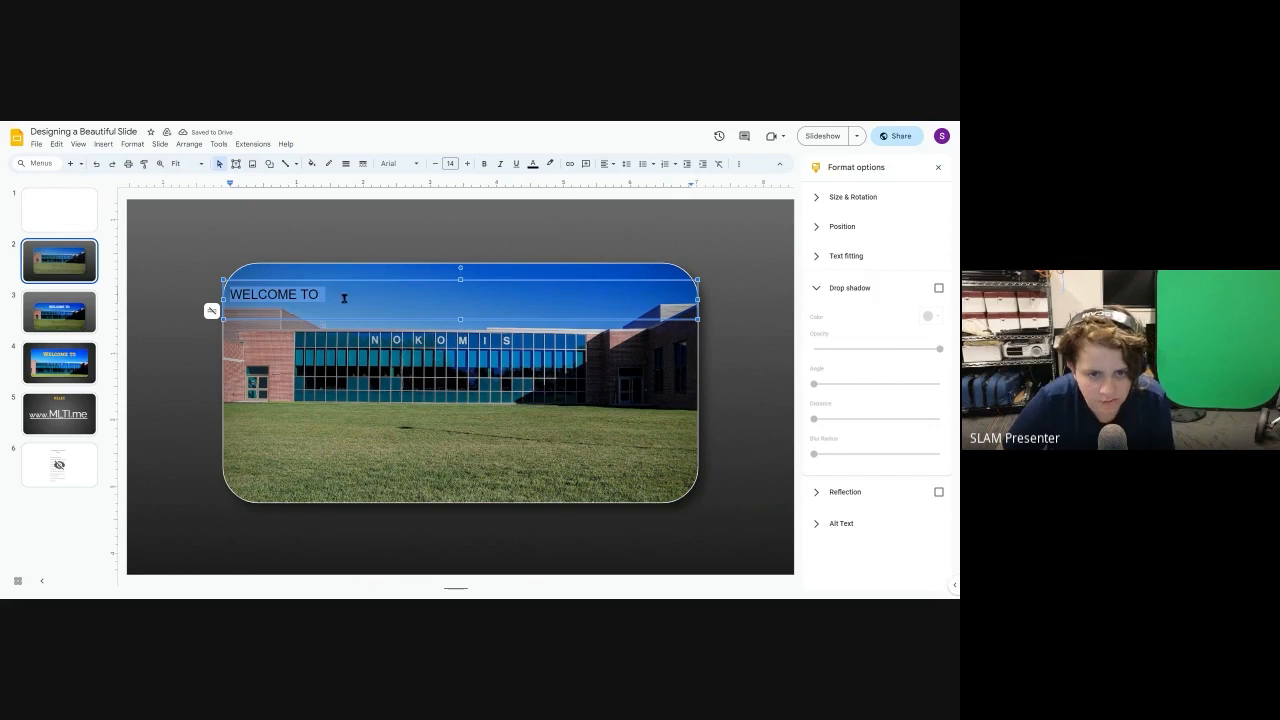
{"action": "left_click", "coordinate": [613, 166]}
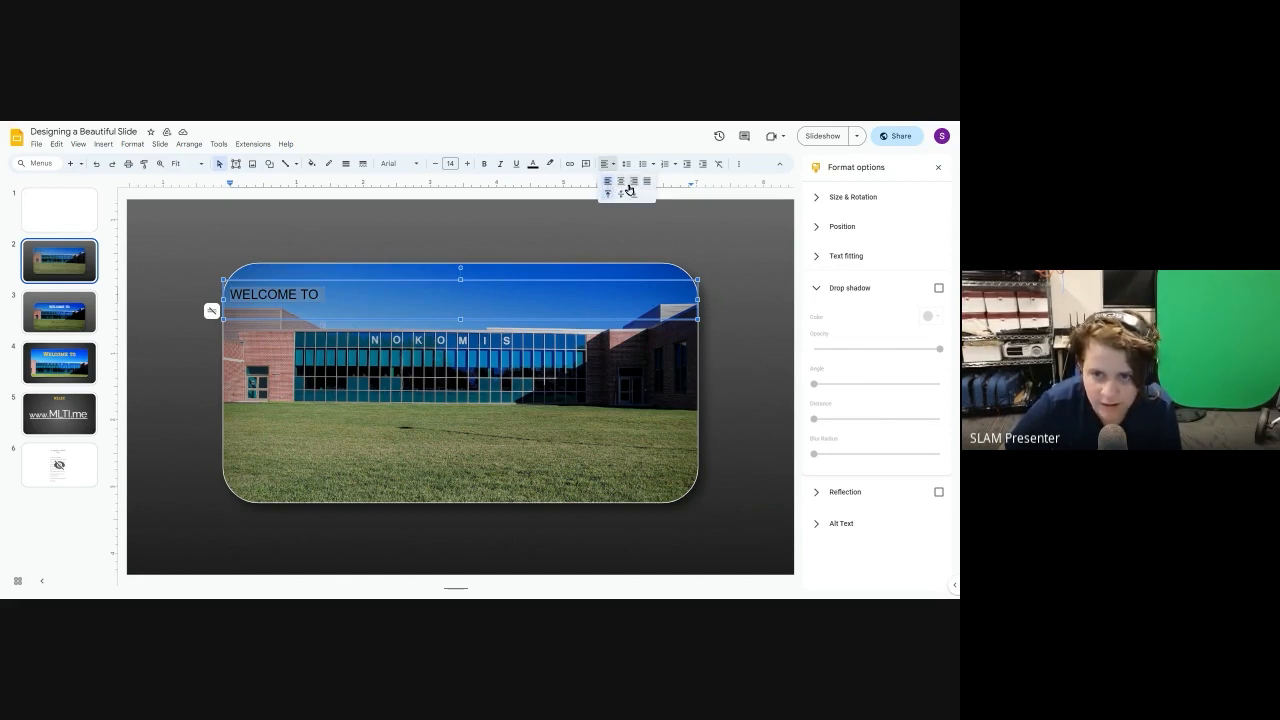
{"action": "left_click", "coordinate": [621, 183]}
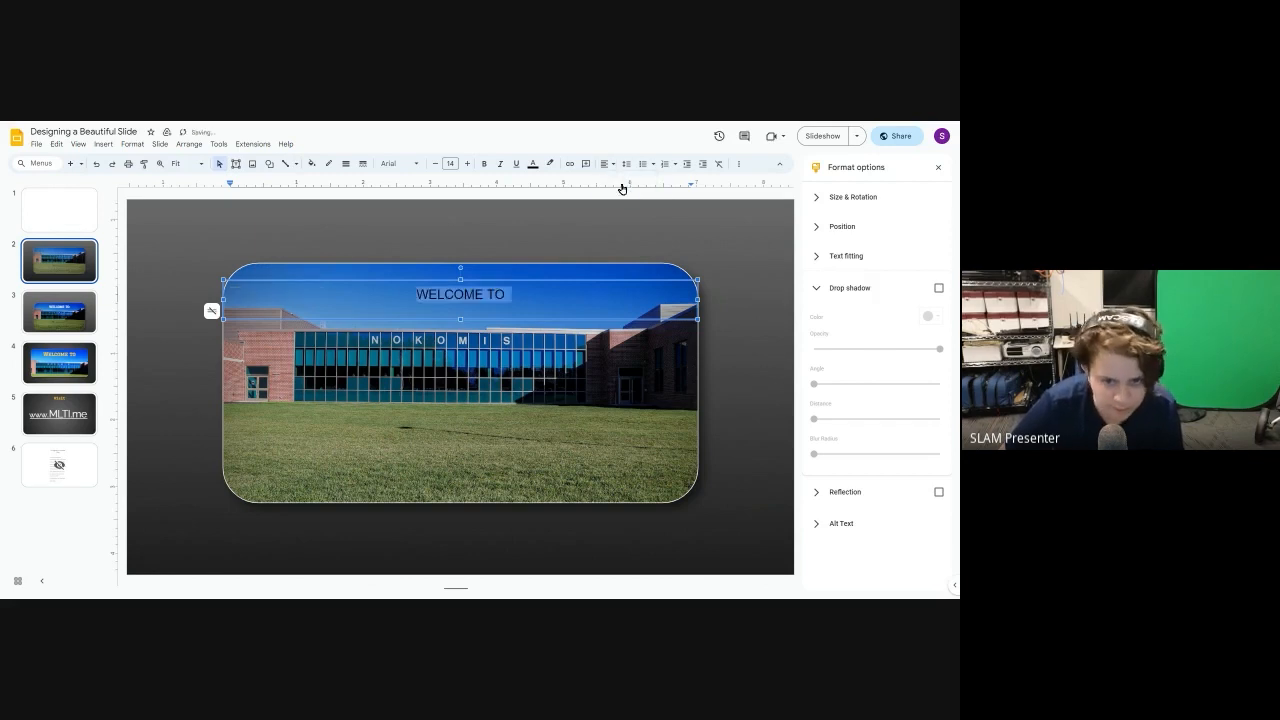
{"action": "left_click", "coordinate": [511, 347]}
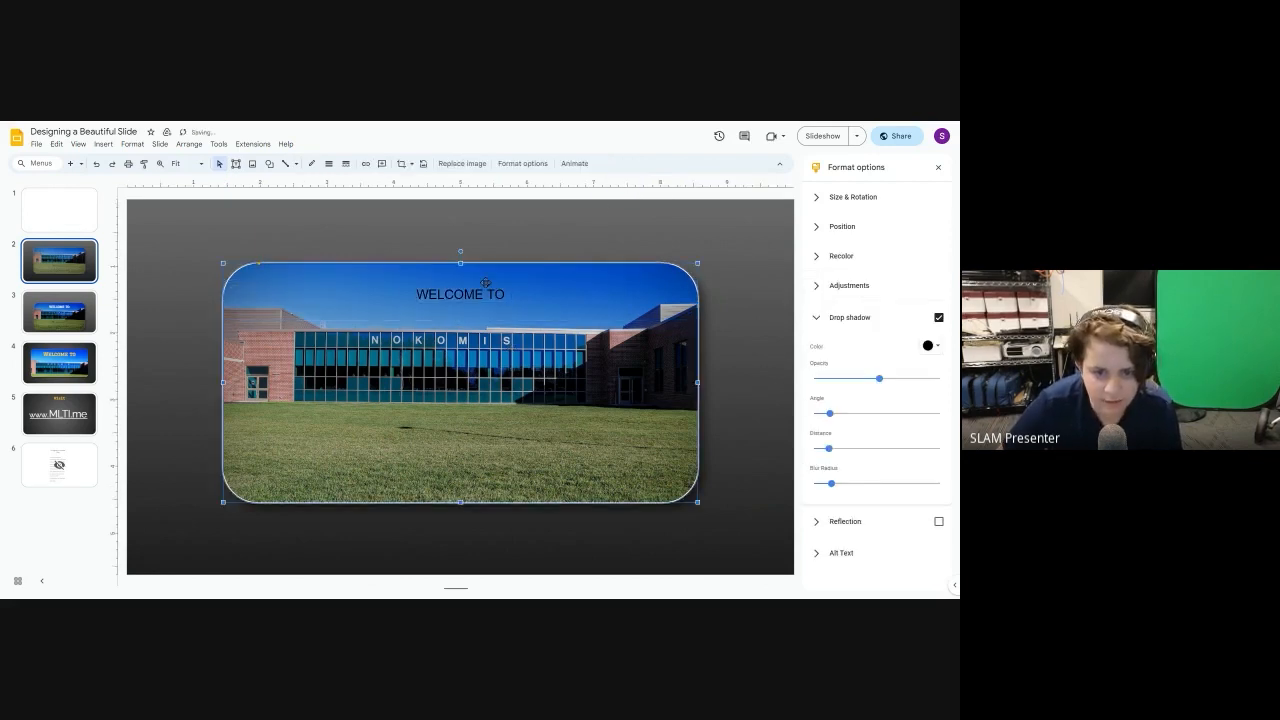
- Set the font size of all the "WELCOME TO" text to 30
{"action": "left_click", "coordinate": [537, 297]}
{"action": "key", "text": "Return"}
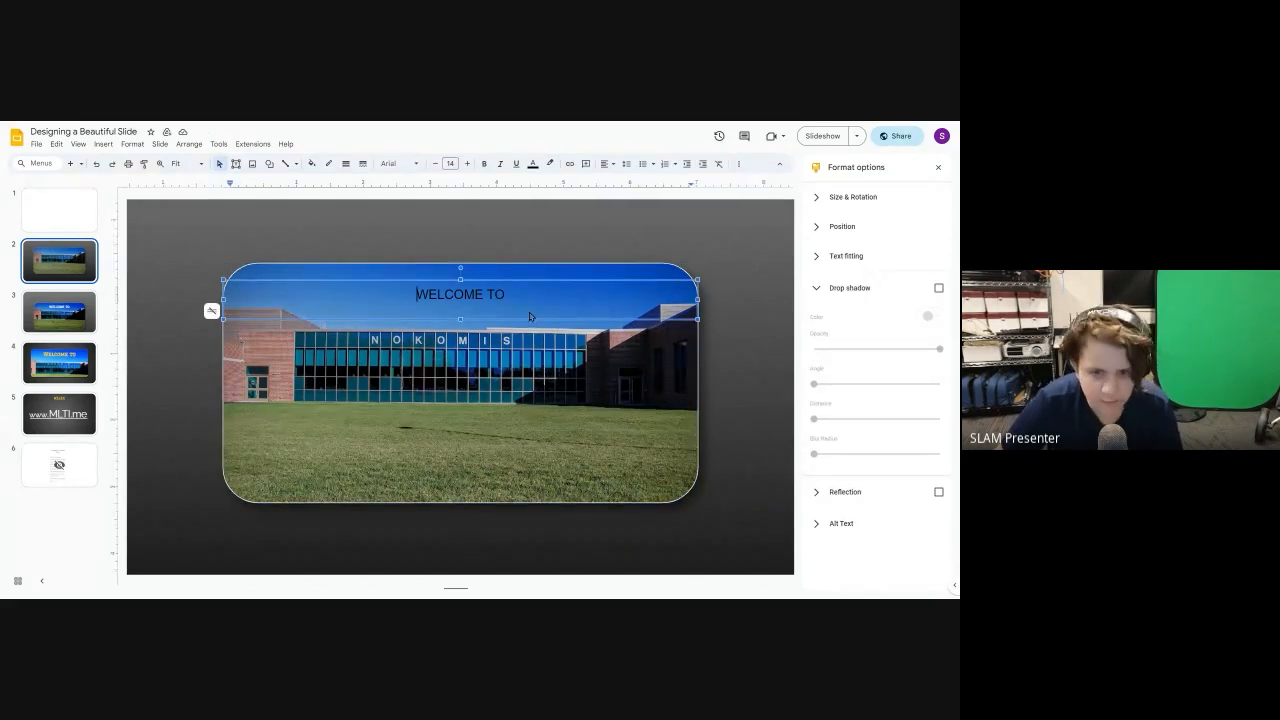
{"action": "key", "text": "ctrl+a"}
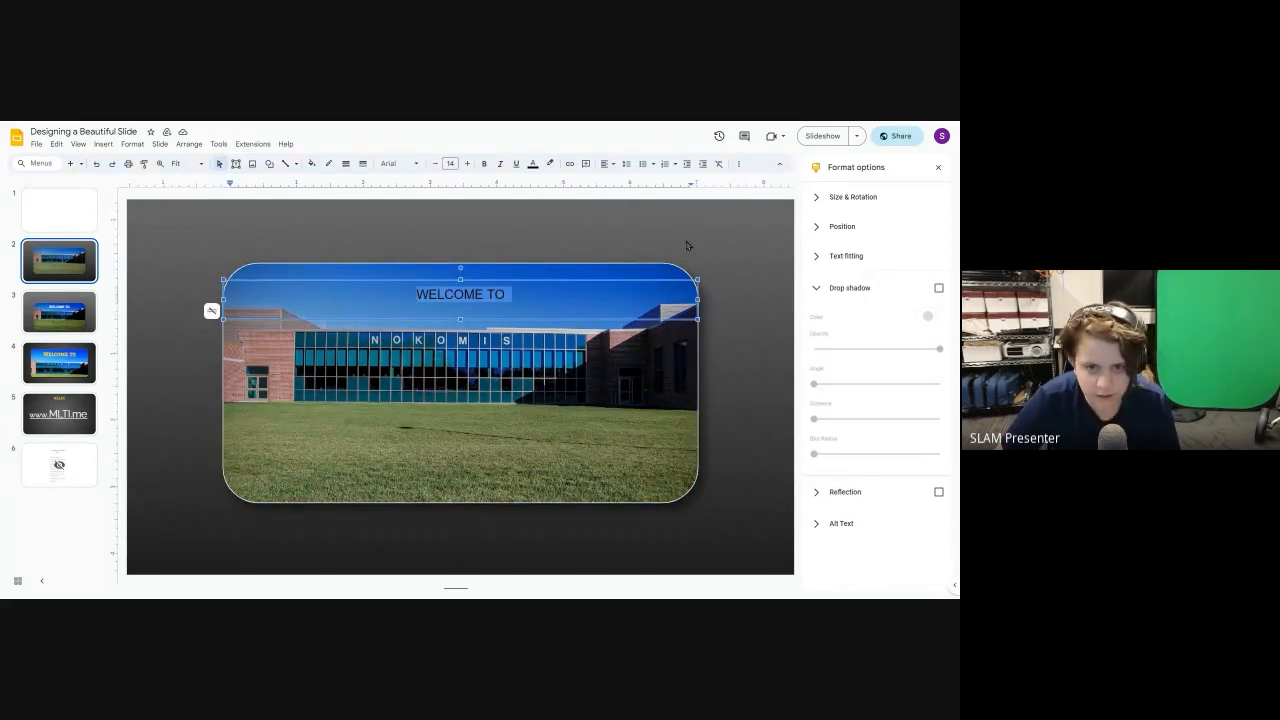
{"action": "left_click", "coordinate": [468, 164]}
{"action": "left_click", "coordinate": [468, 164]}
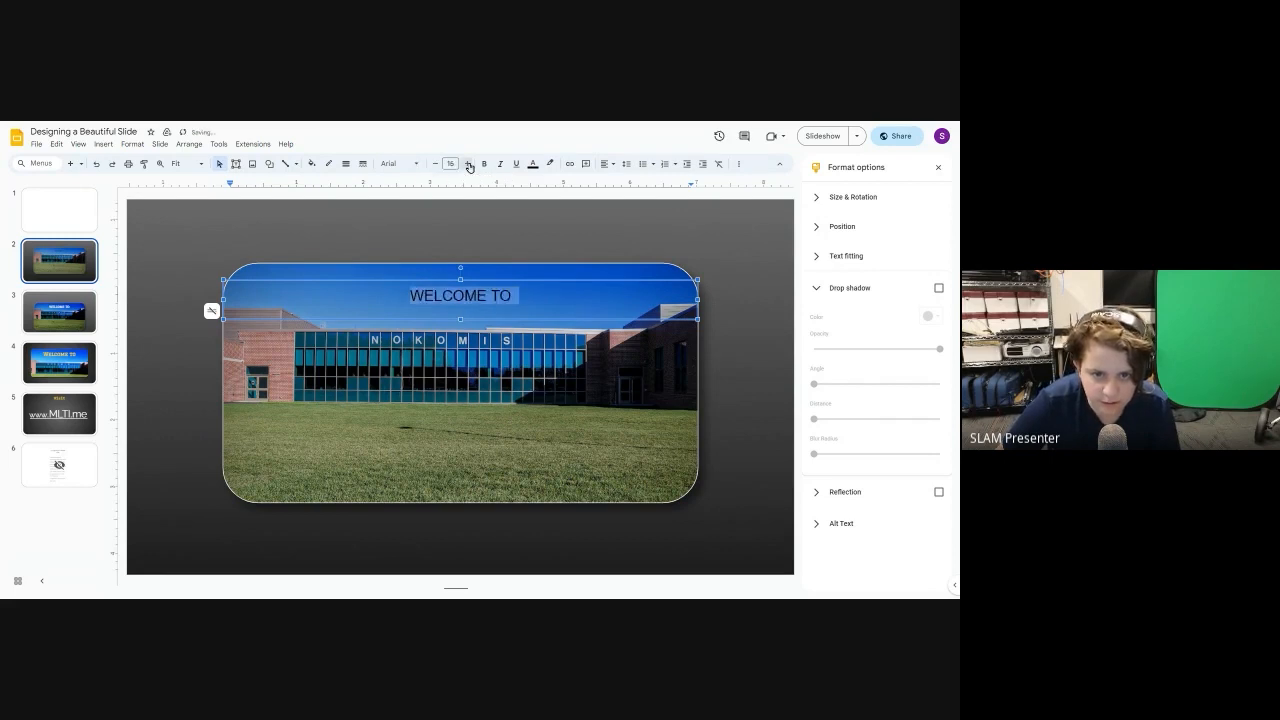
{"action": "left_click", "coordinate": [468, 164]}
{"action": "left_click", "coordinate": [468, 164]}
{"action": "left_click", "coordinate": [468, 164]}
{"action": "left_click", "coordinate": [468, 164]}
{"action": "left_click", "coordinate": [468, 164]}
{"action": "left_click", "coordinate": [454, 162]}
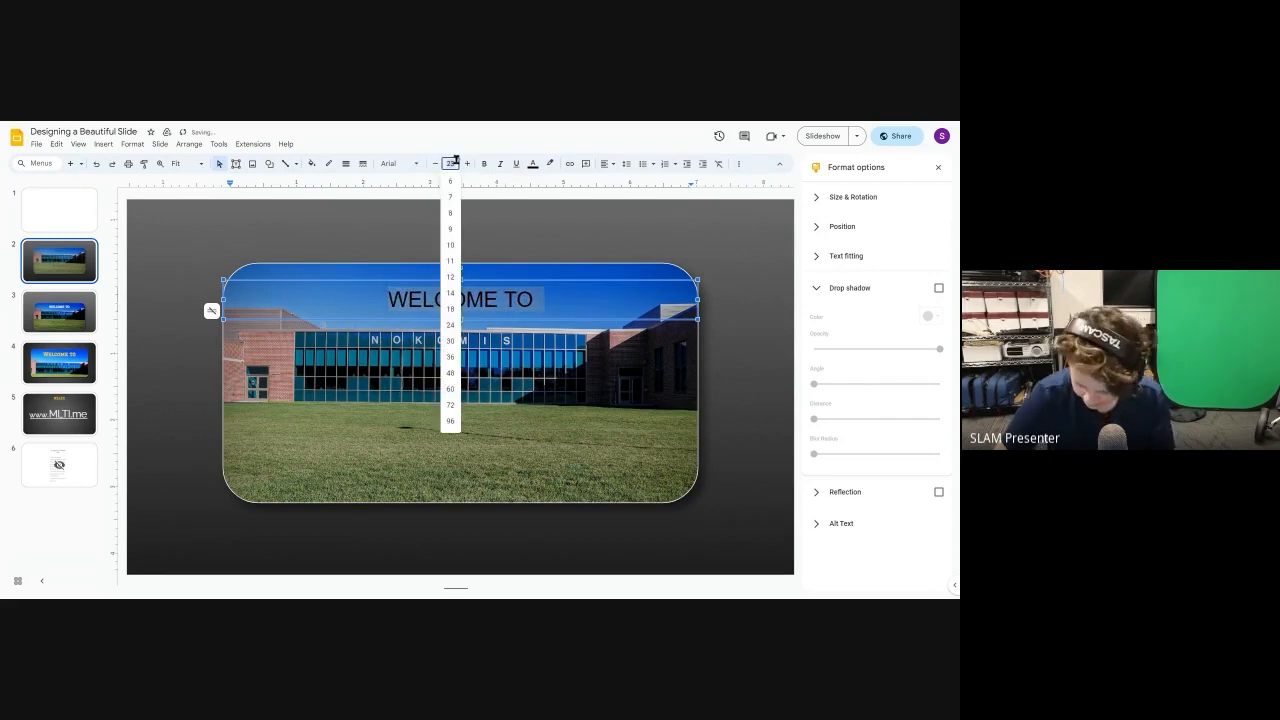
{"action": "type", "text": "30"}
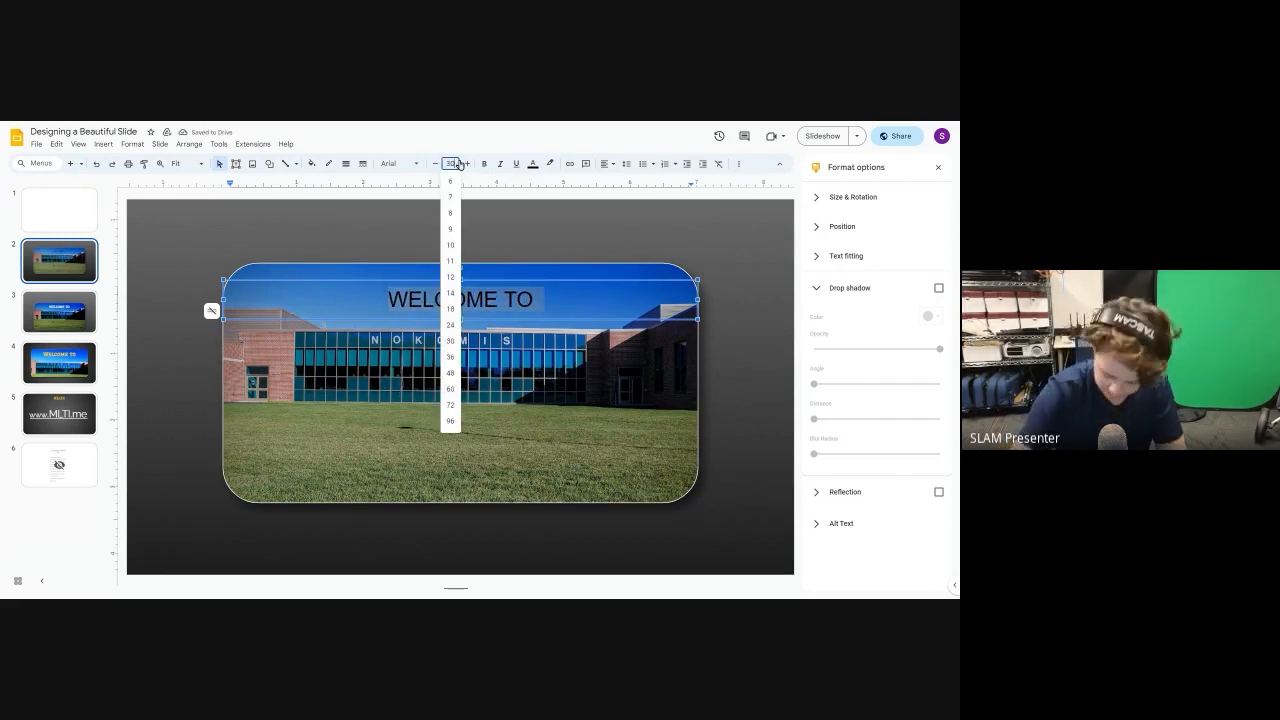
{"action": "key", "text": "Return"}
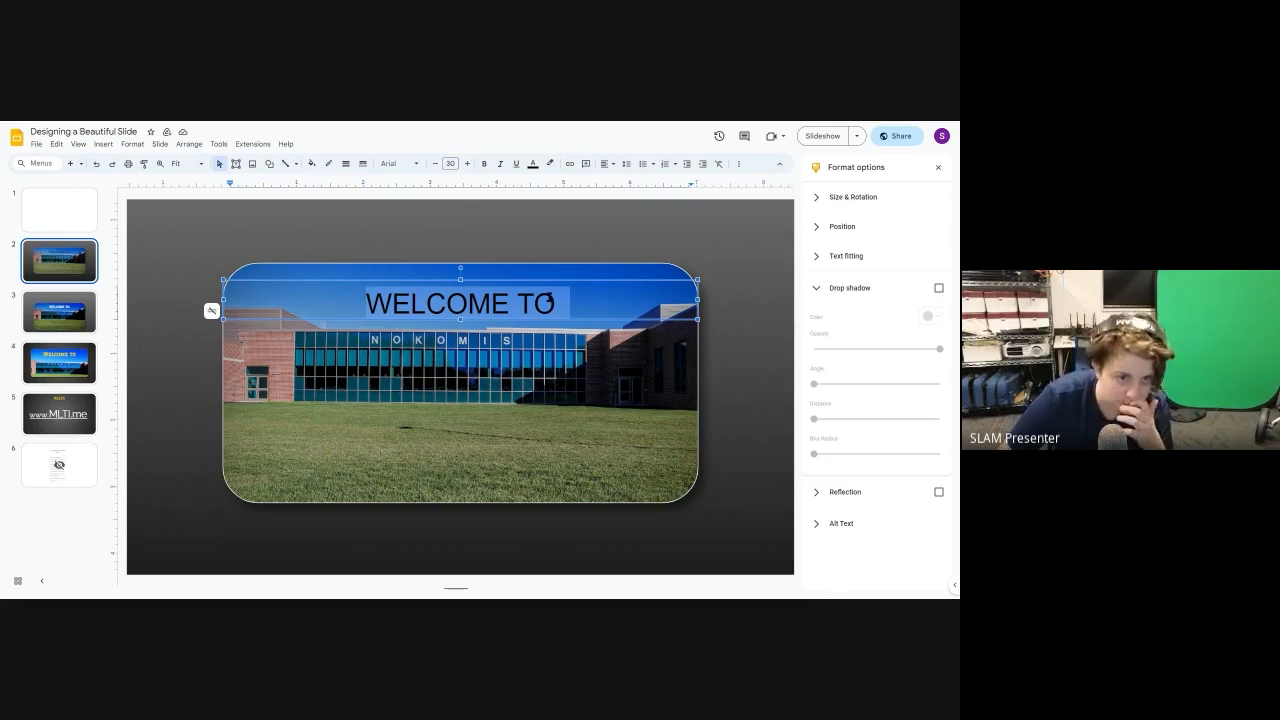
- Change the color of the "WELCOME TO" text to white, and check it against the photo
{"action": "left_click", "coordinate": [532, 166]}
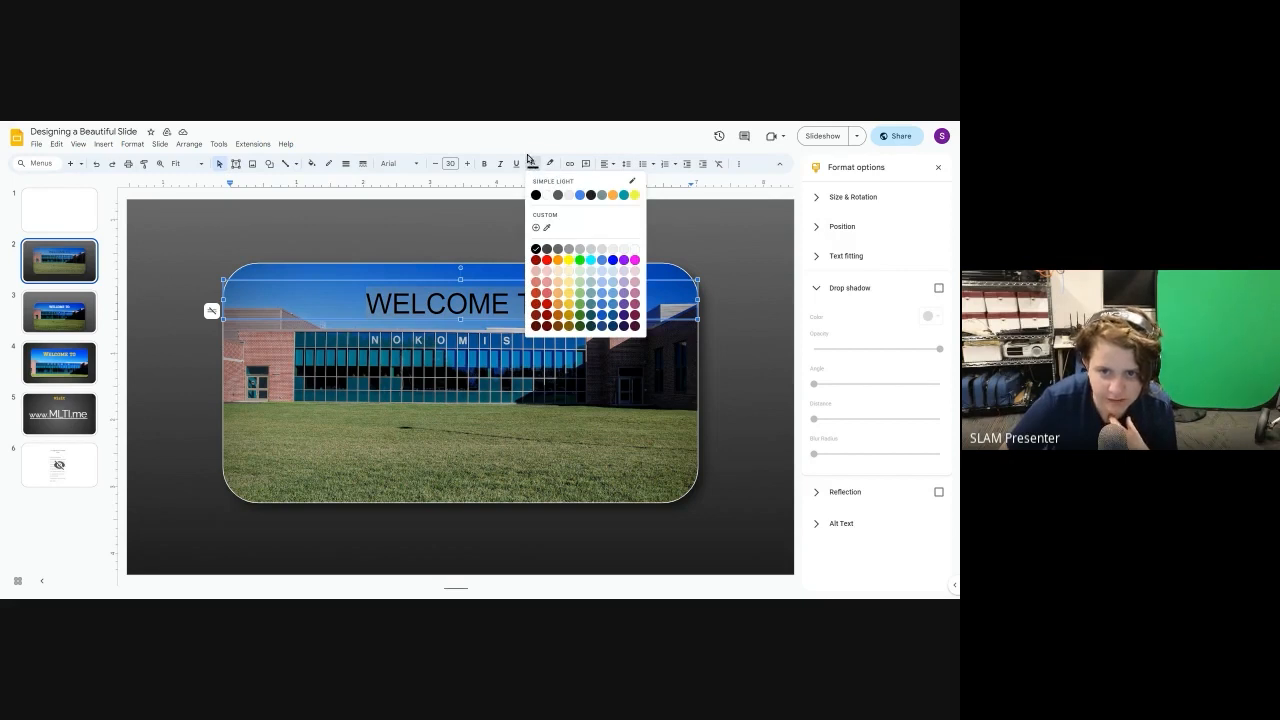
{"action": "left_click", "coordinate": [547, 196]}
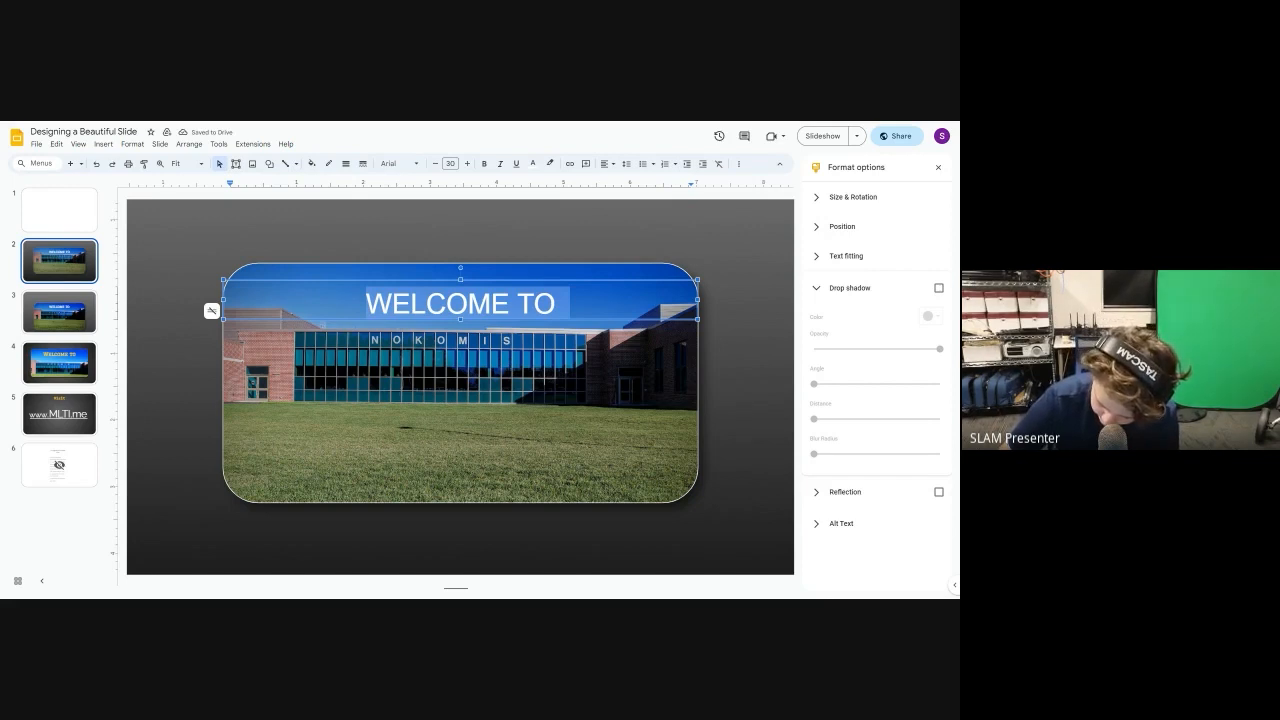
{"action": "left_click", "coordinate": [494, 360]}
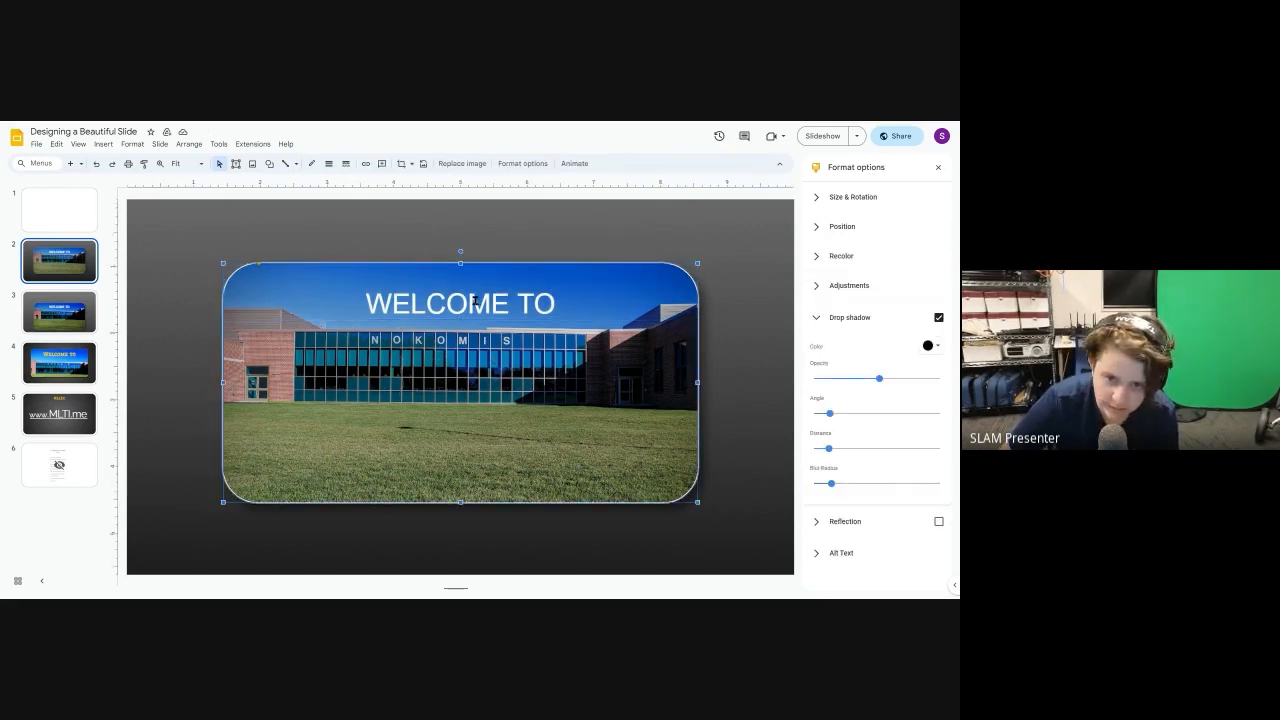
{"action": "left_click", "coordinate": [572, 298]}
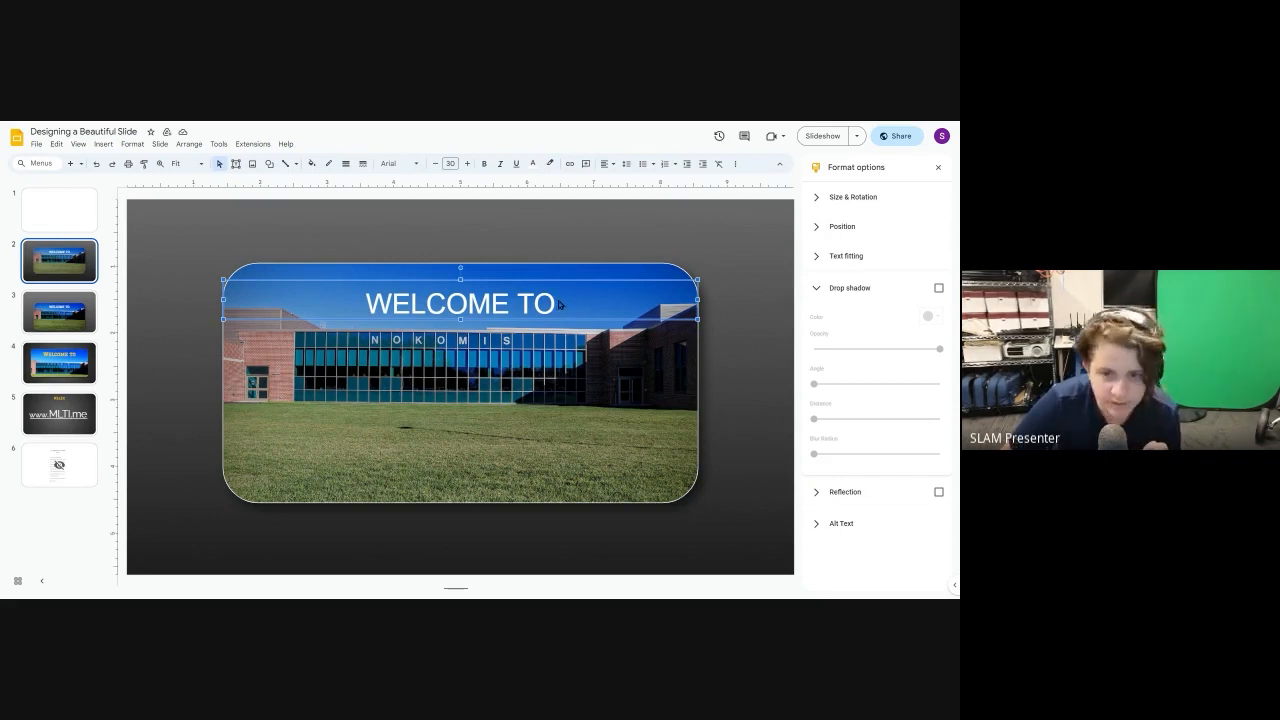
- Change the font of the "WELCOME TO" text on slide 2 to Graduate, and compare it with the heading on slide 4
{"action": "left_click_drag", "start_coordinate": [558, 305], "coordinate": [502, 240]}
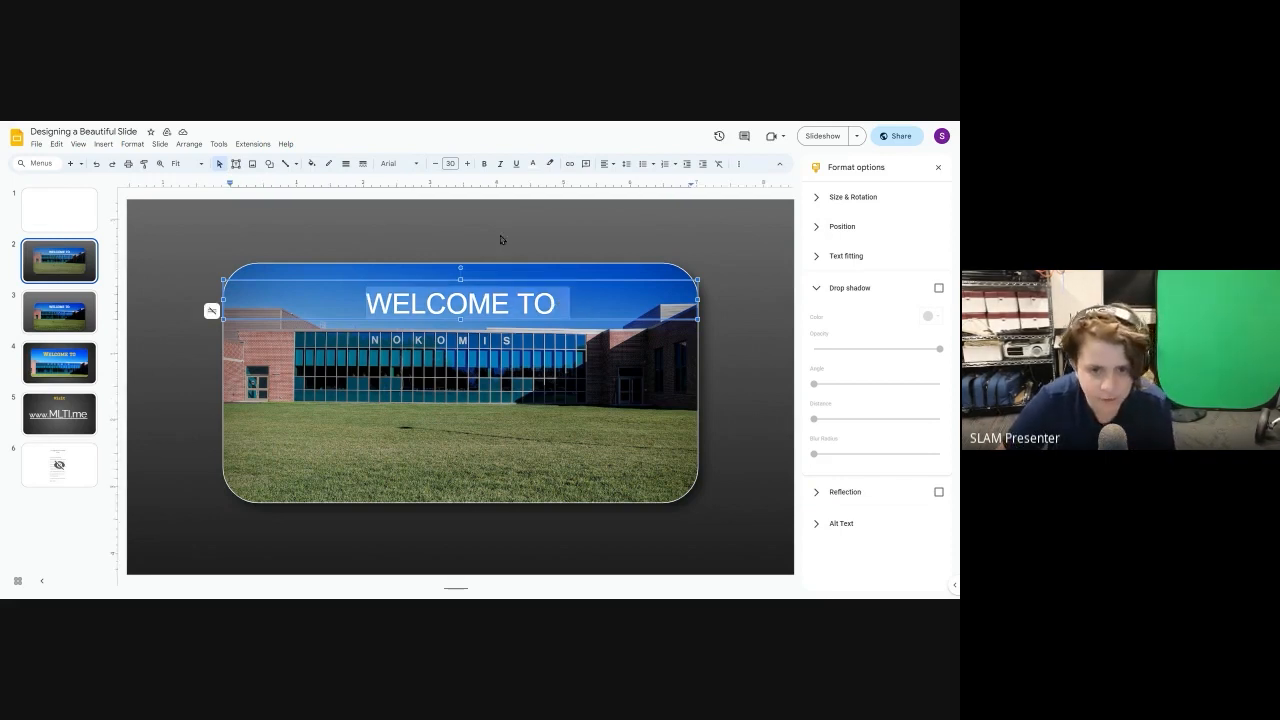
{"action": "left_click", "coordinate": [417, 163]}
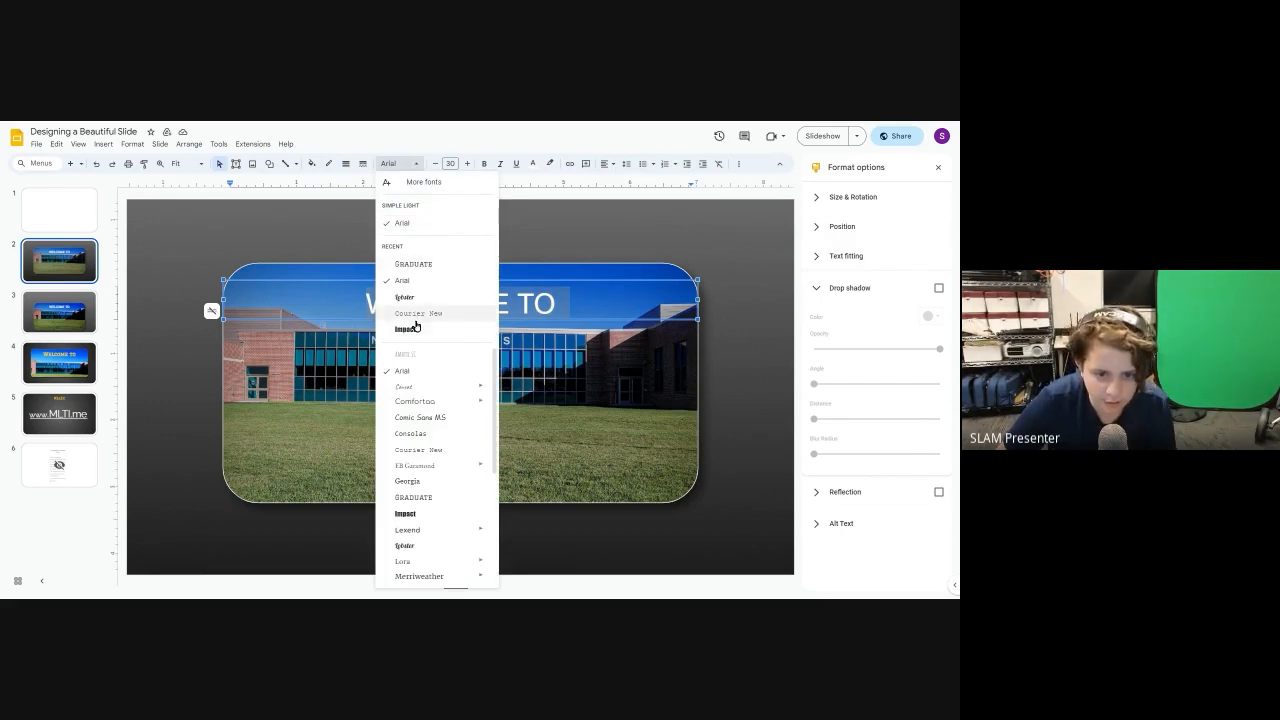
{"action": "mouse_move", "coordinate": [445, 401]}
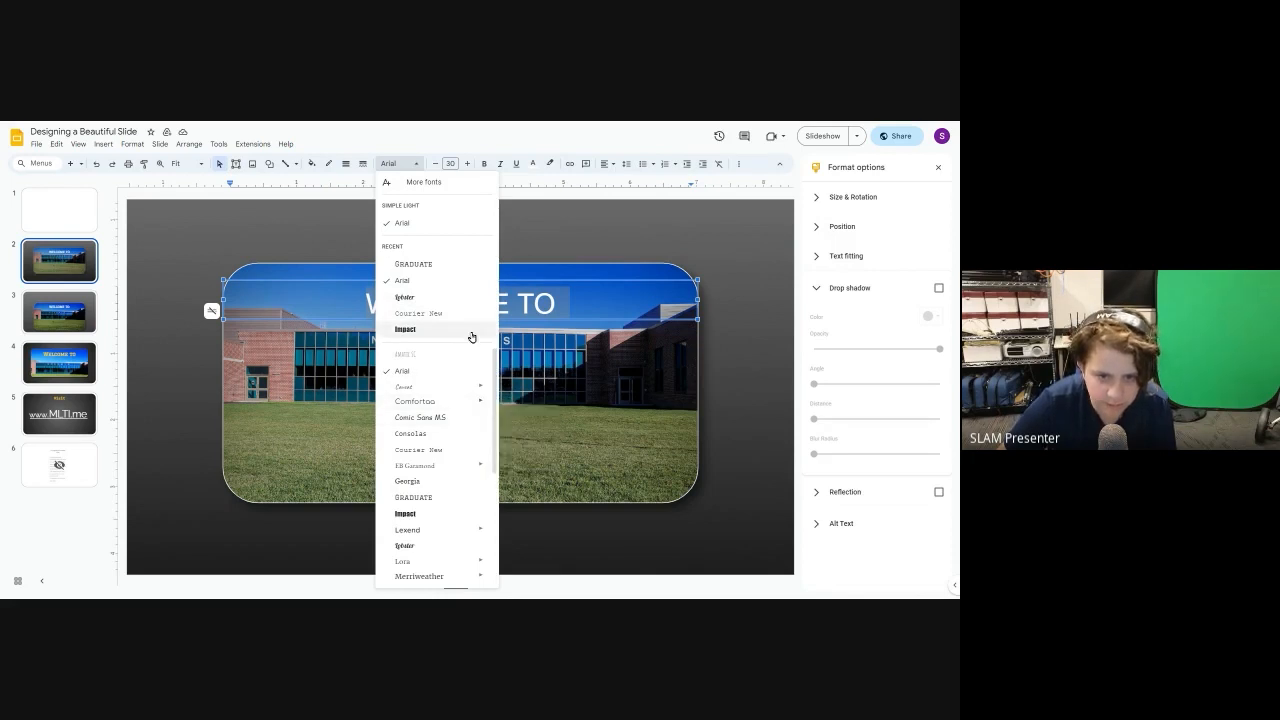
{"action": "left_click", "coordinate": [417, 265]}
{"action": "left_click", "coordinate": [530, 358]}
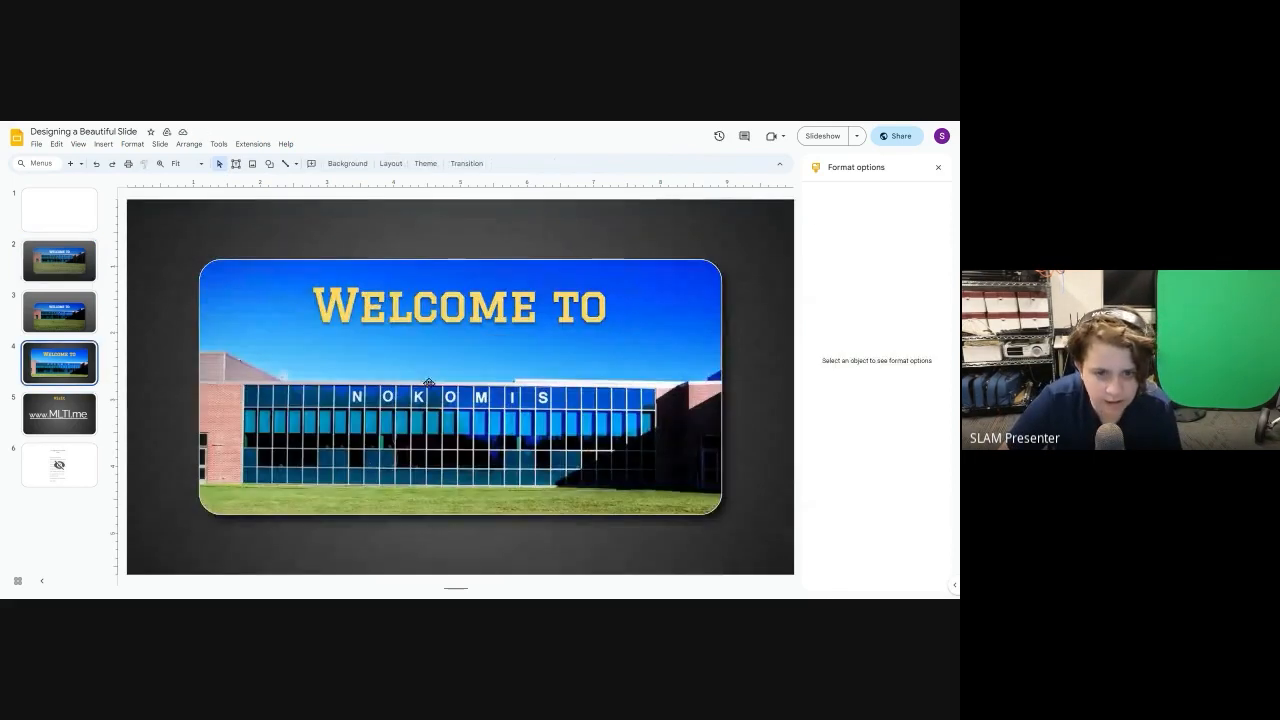
{"action": "left_click", "coordinate": [48, 366]}
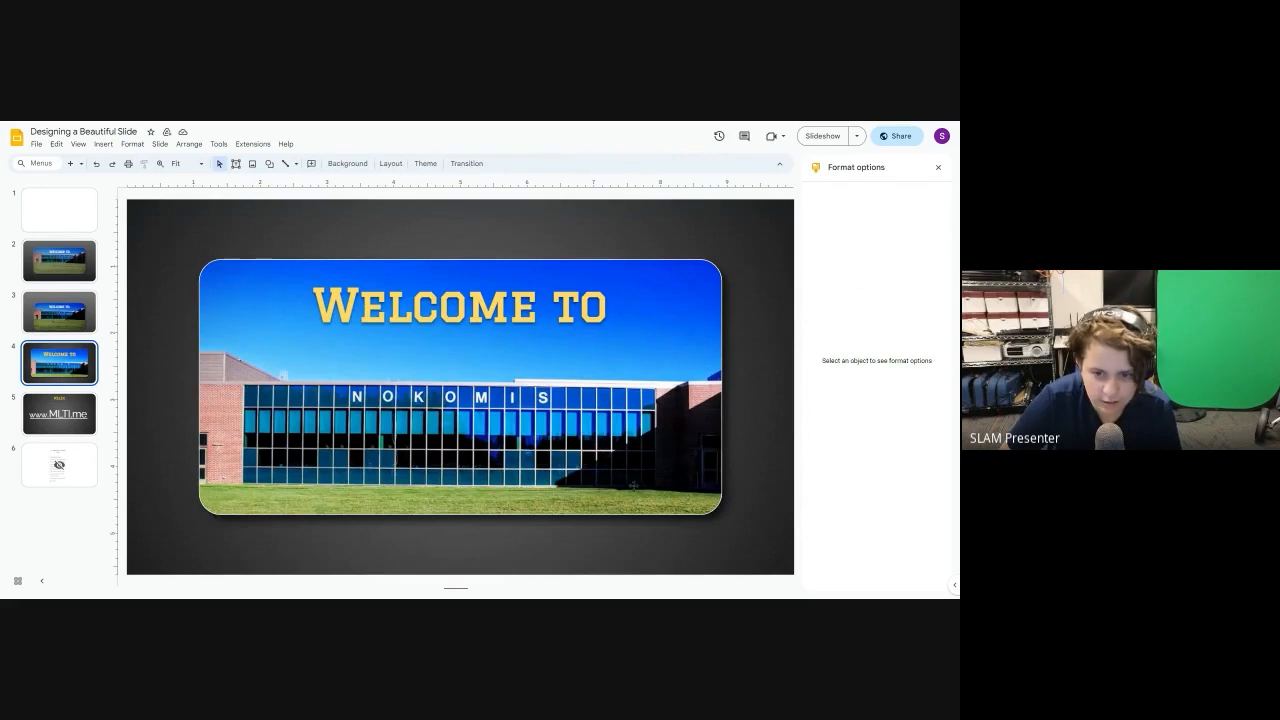
{"action": "key", "text": "Up"}
{"action": "key", "text": "Up"}
- Raise the contrast of slide 2's photo to about halfway between neutral and maximum, and compare it with slide 4
{"action": "left_click", "coordinate": [468, 392]}
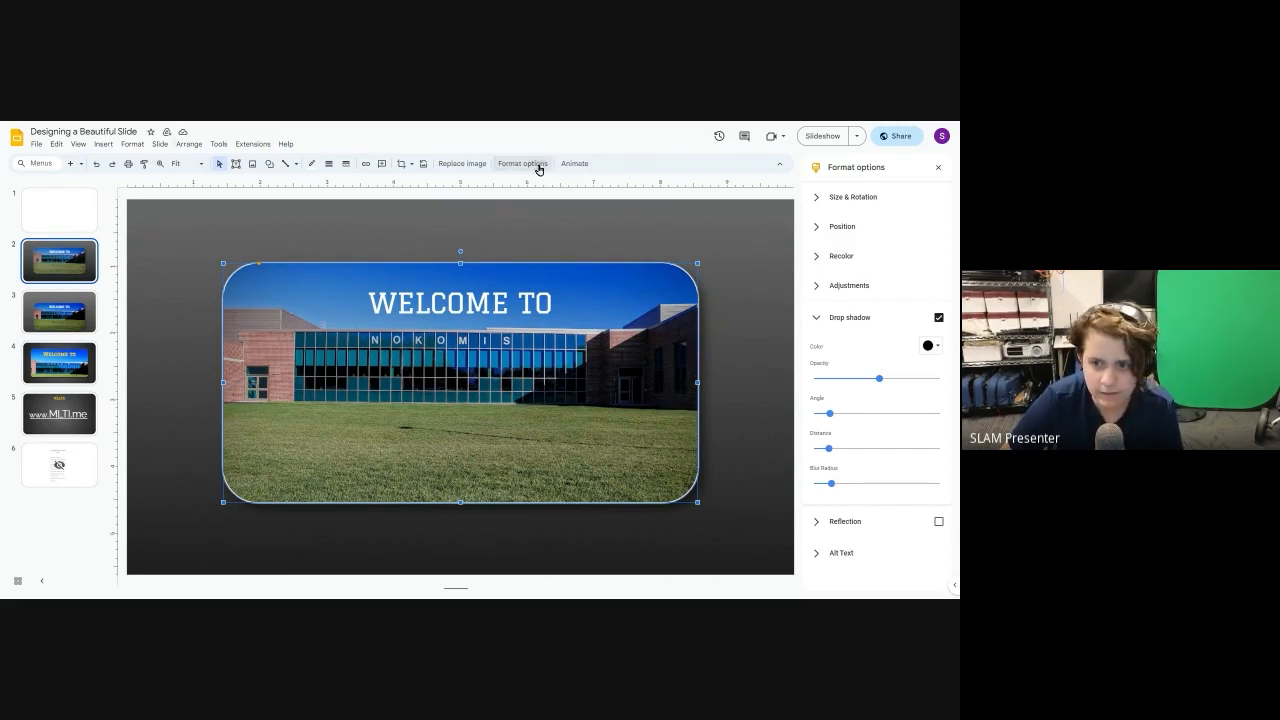
{"action": "left_click", "coordinate": [866, 285]}
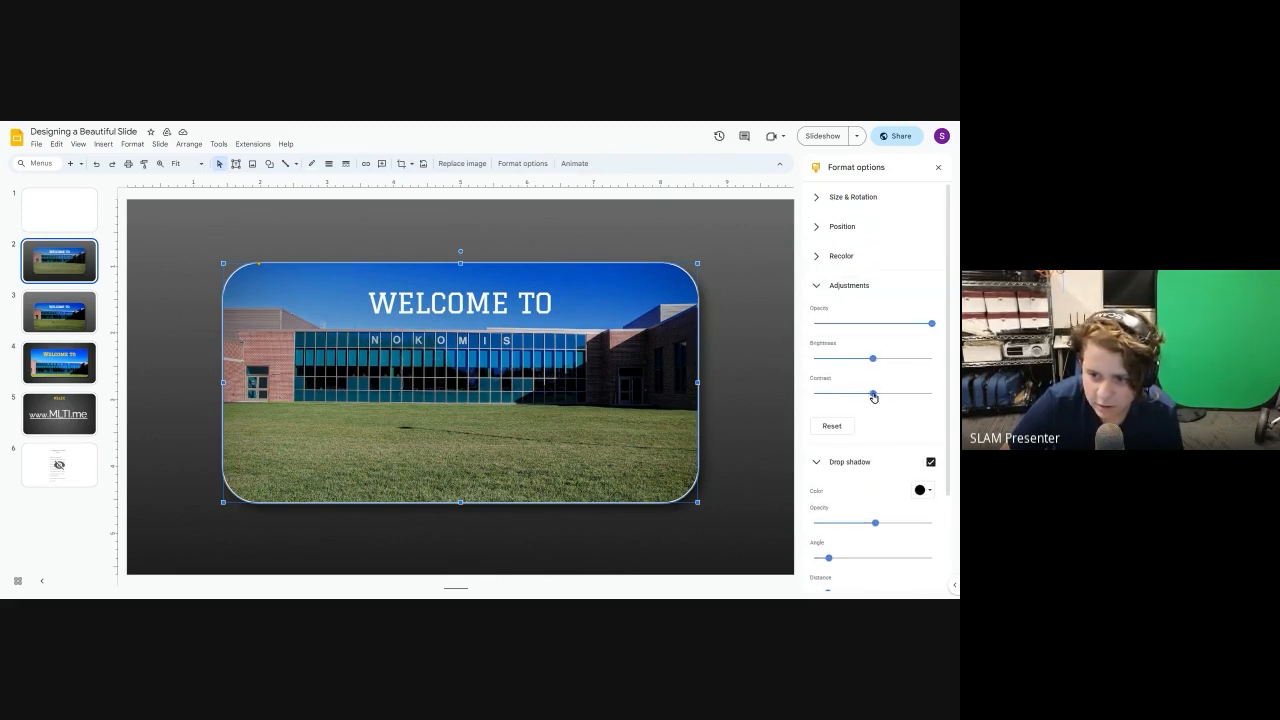
{"action": "left_click_drag", "start_coordinate": [872, 393], "coordinate": [904, 409]}
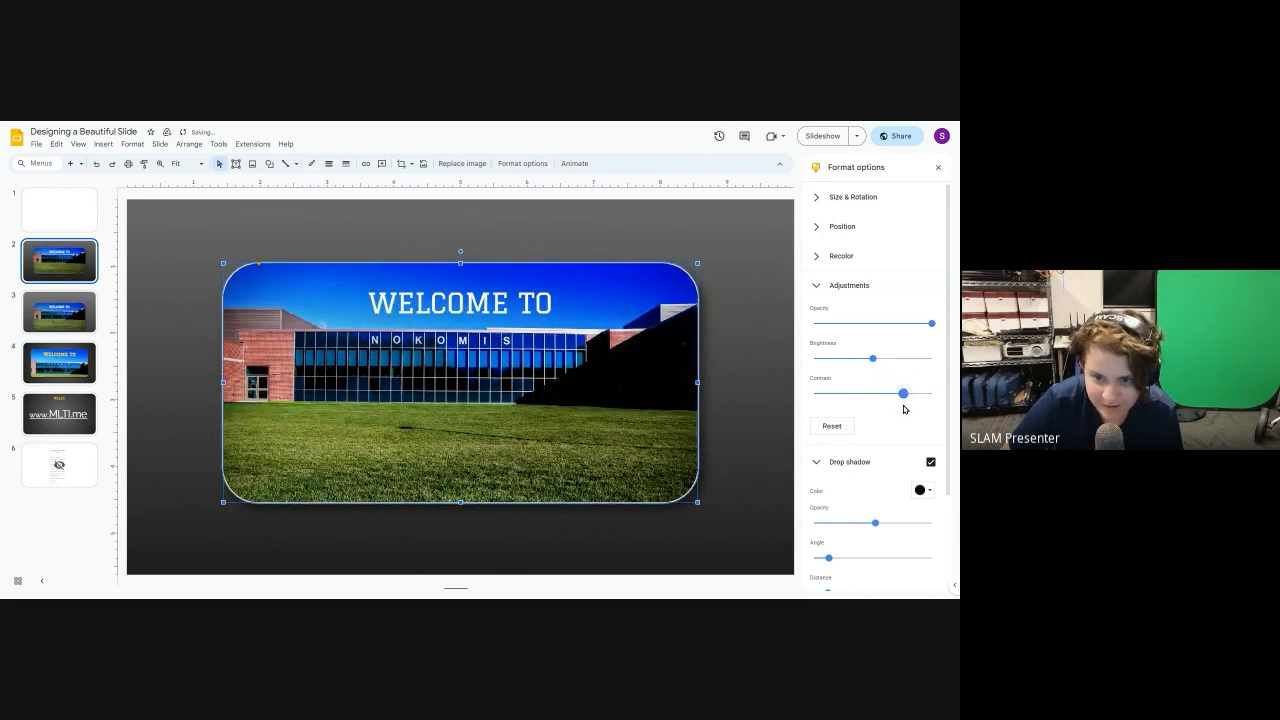
{"action": "left_click", "coordinate": [774, 390]}
{"action": "left_click", "coordinate": [74, 350]}
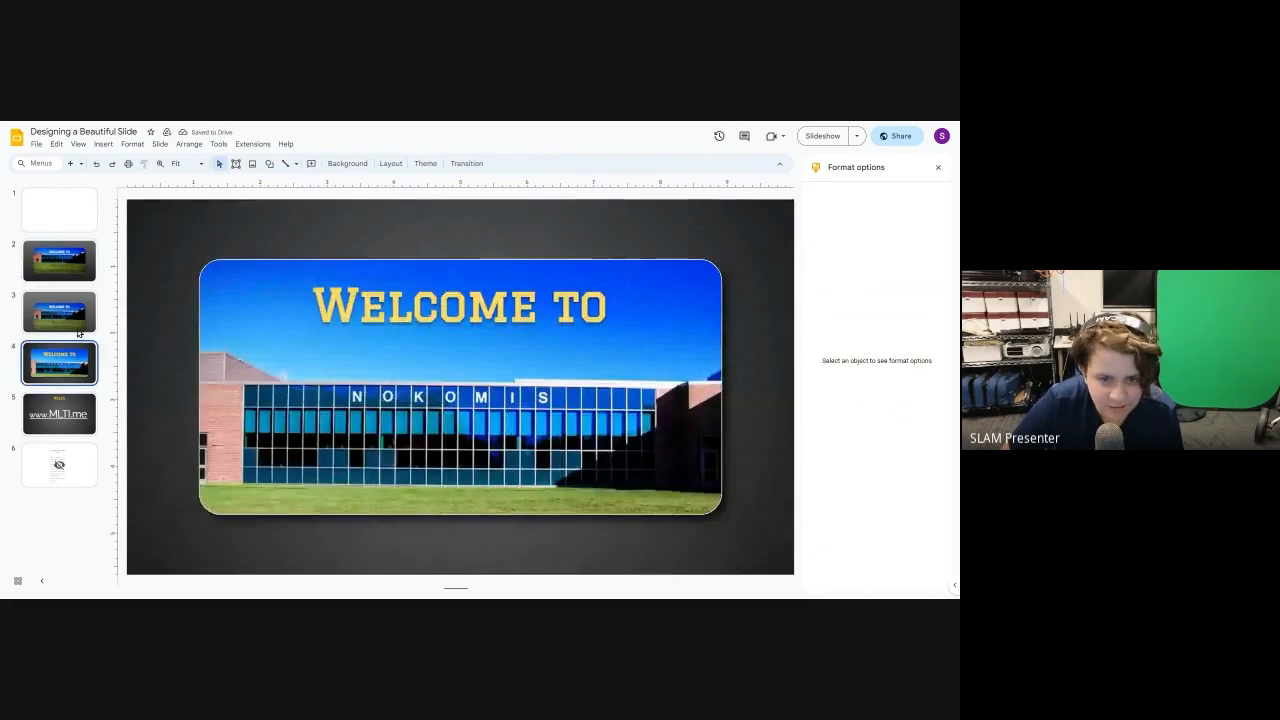
{"action": "left_click", "coordinate": [60, 262]}
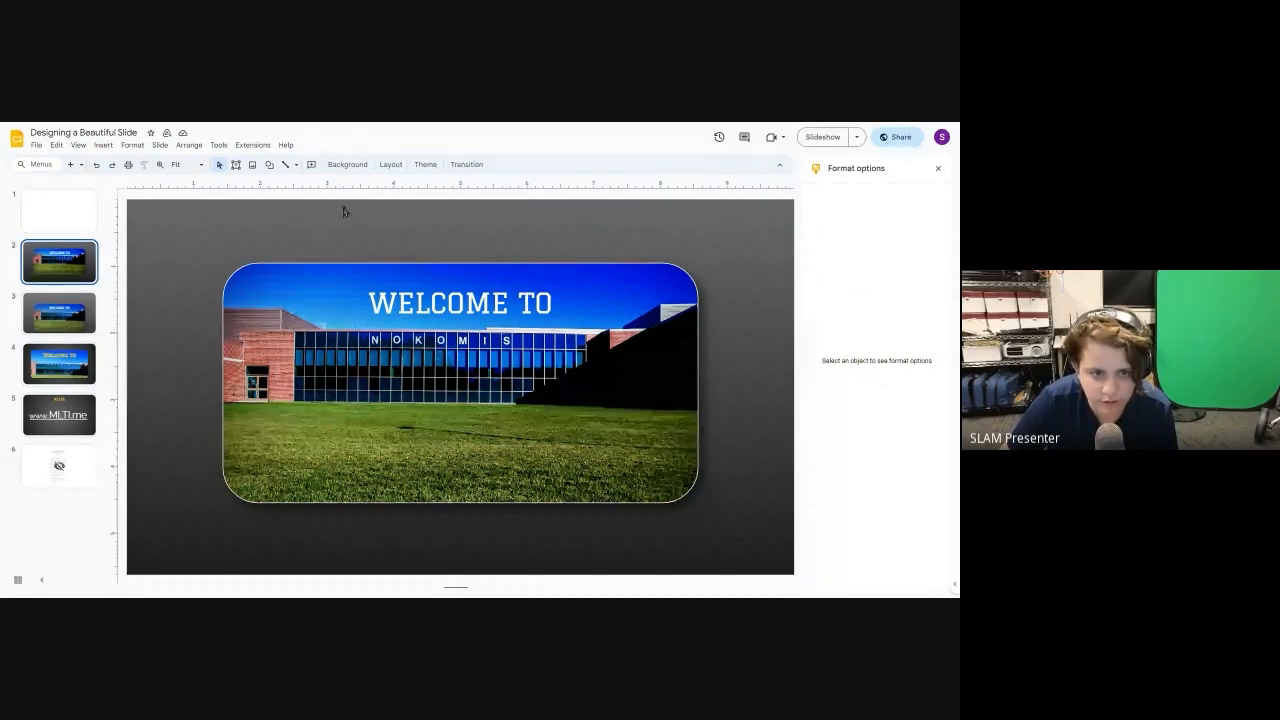
- Try masking slide 2's photo with the smiley face shape, and undo the mask
{"action": "left_click", "coordinate": [290, 354]}
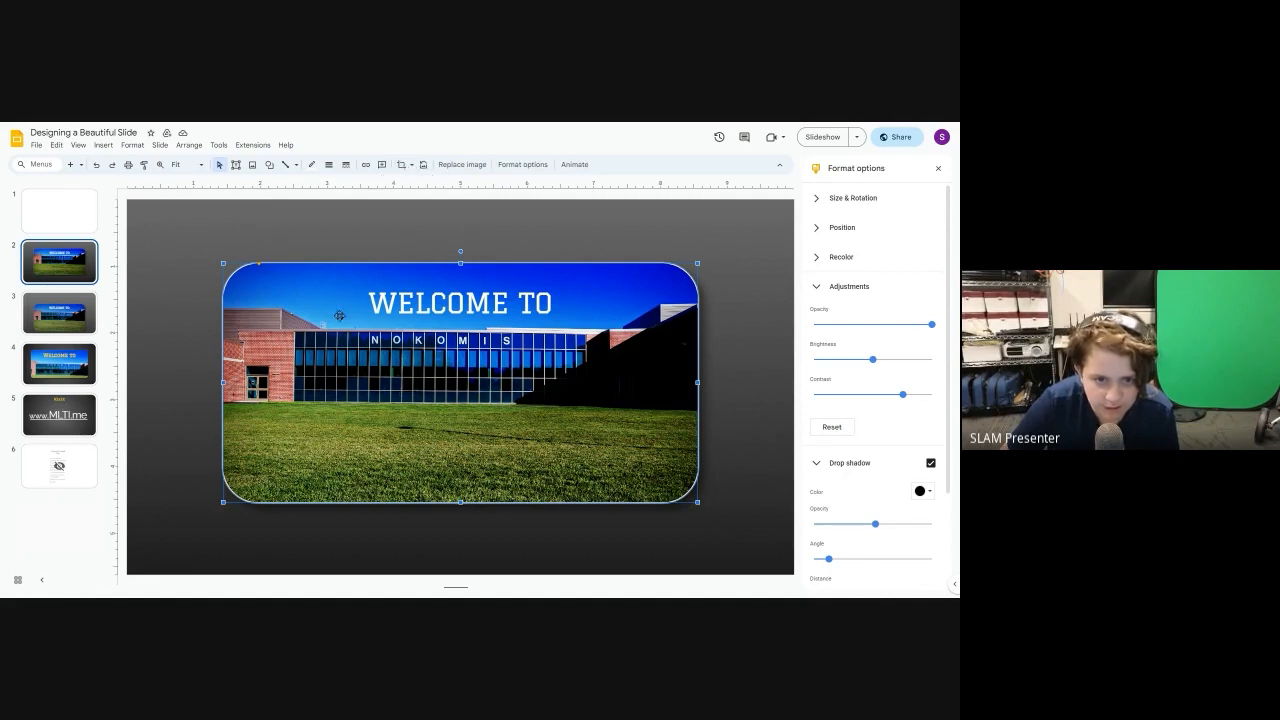
{"action": "left_click", "coordinate": [213, 233]}
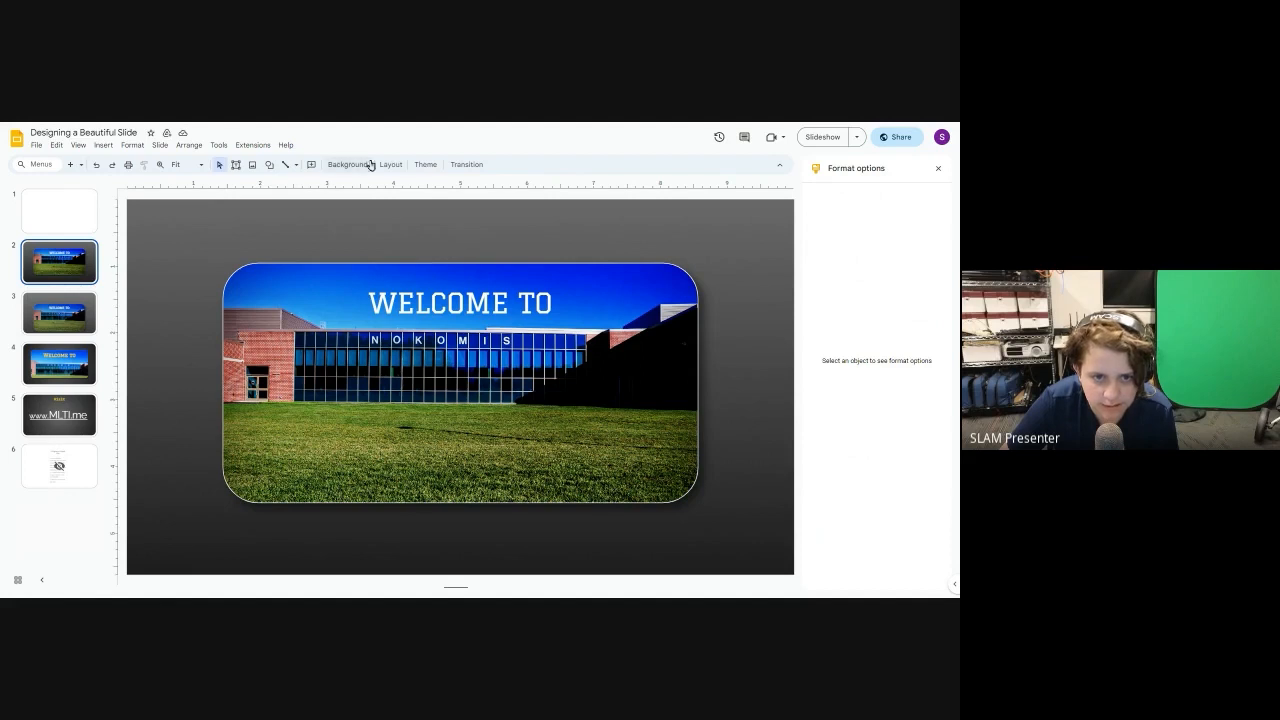
{"action": "left_click", "coordinate": [283, 307]}
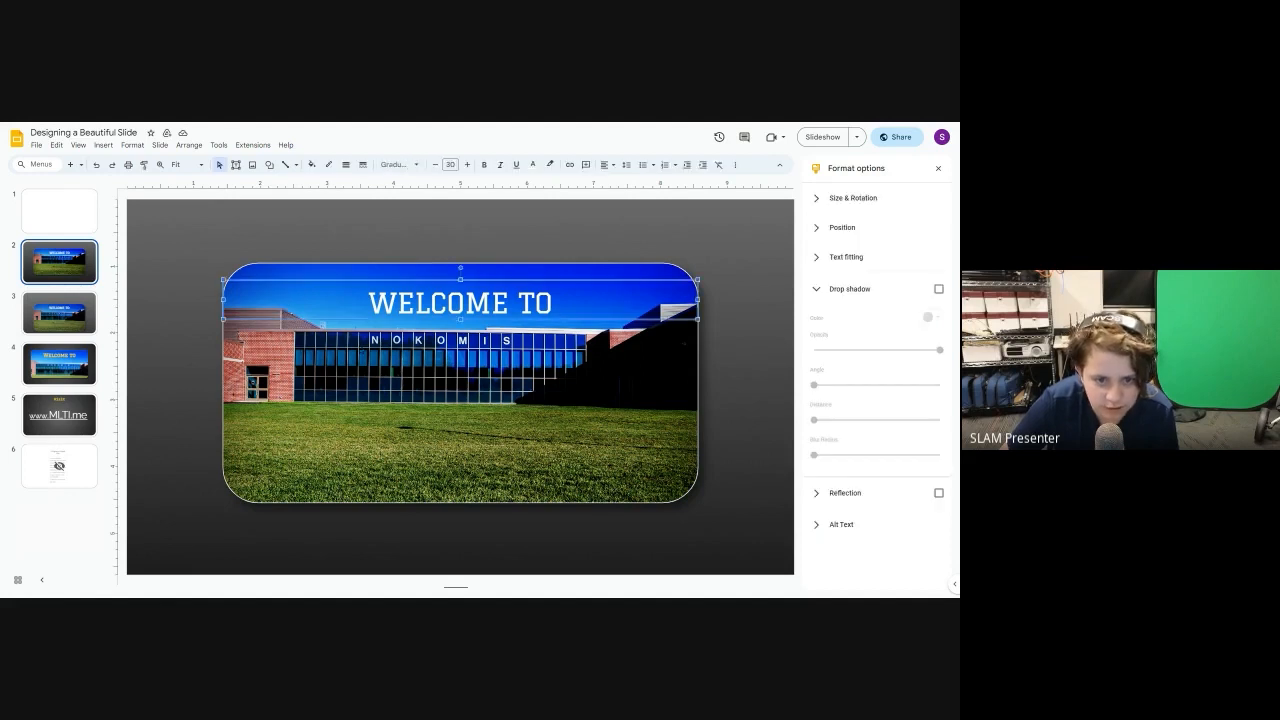
{"action": "left_click", "coordinate": [323, 326]}
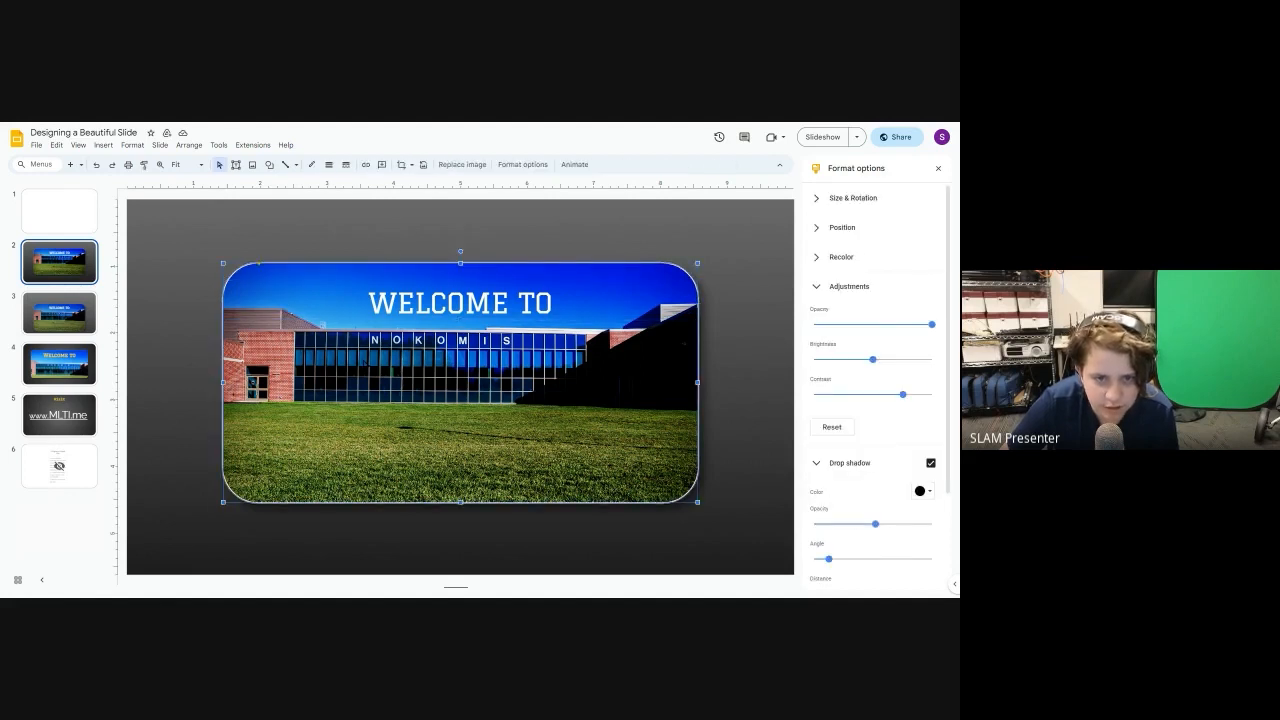
{"action": "left_click", "coordinate": [410, 166]}
{"action": "mouse_move", "coordinate": [415, 186]}
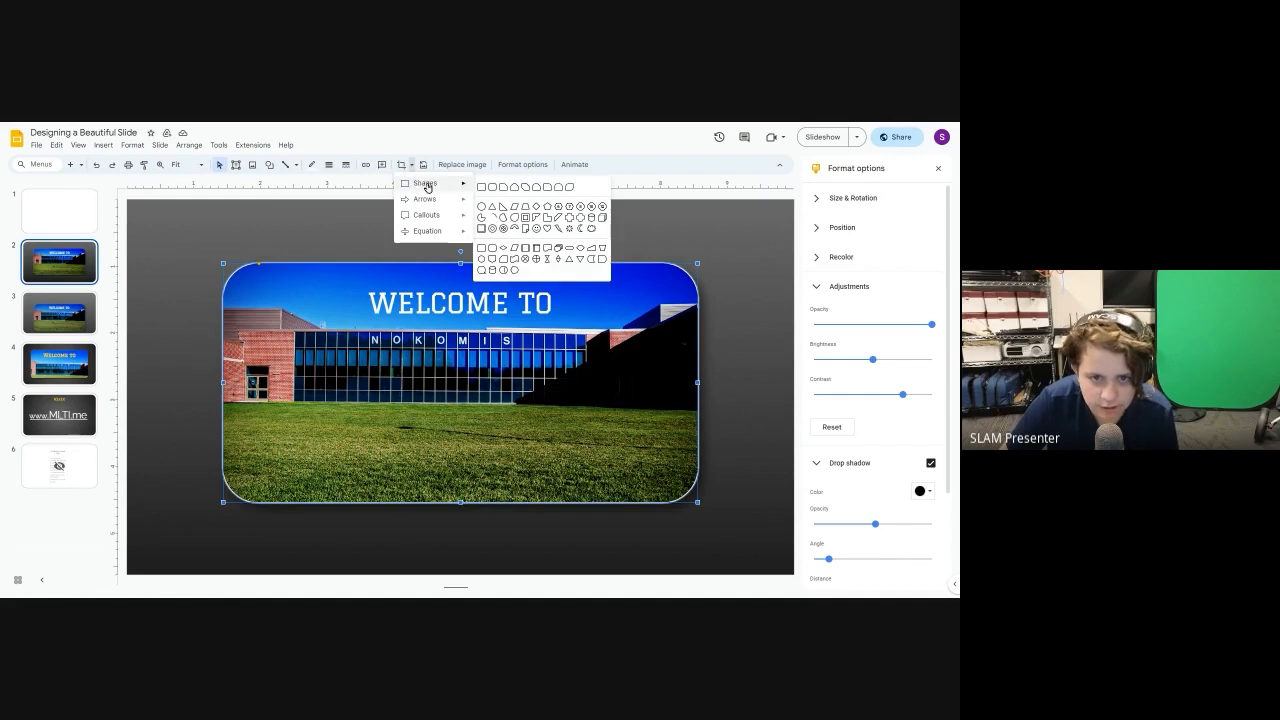
{"action": "left_click", "coordinate": [535, 230]}
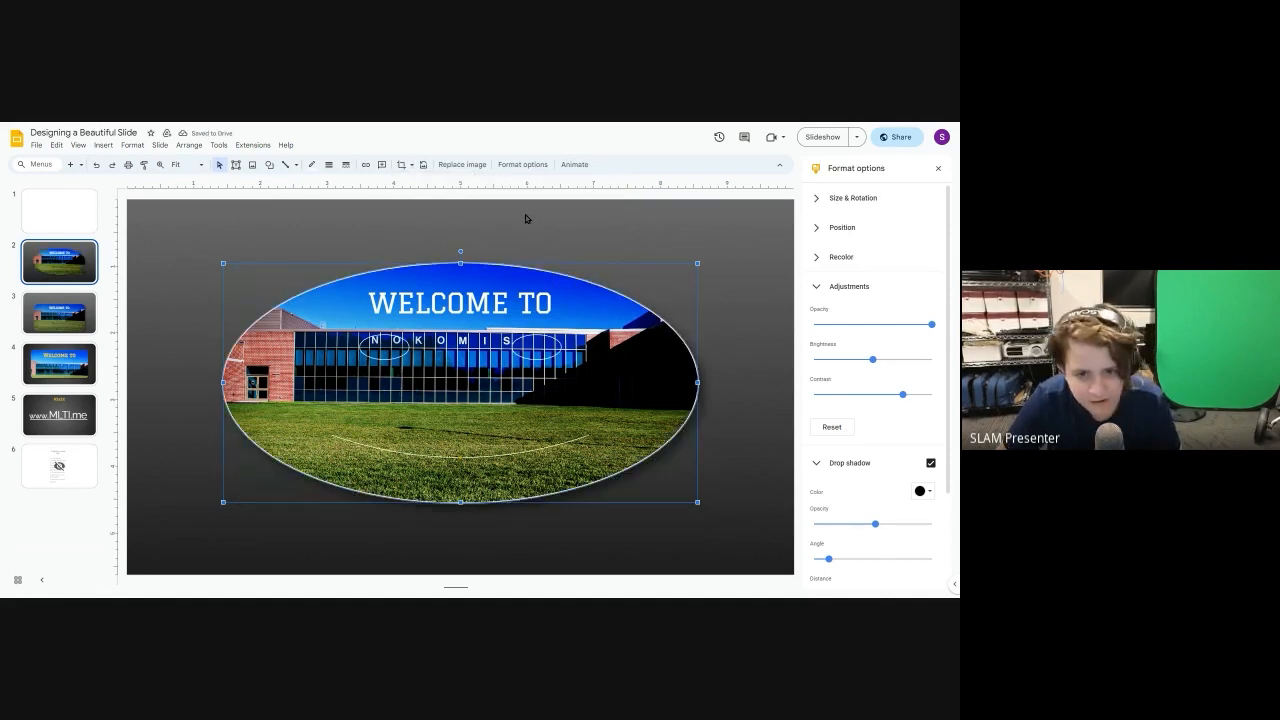
{"action": "key", "text": "ctrl+z"}
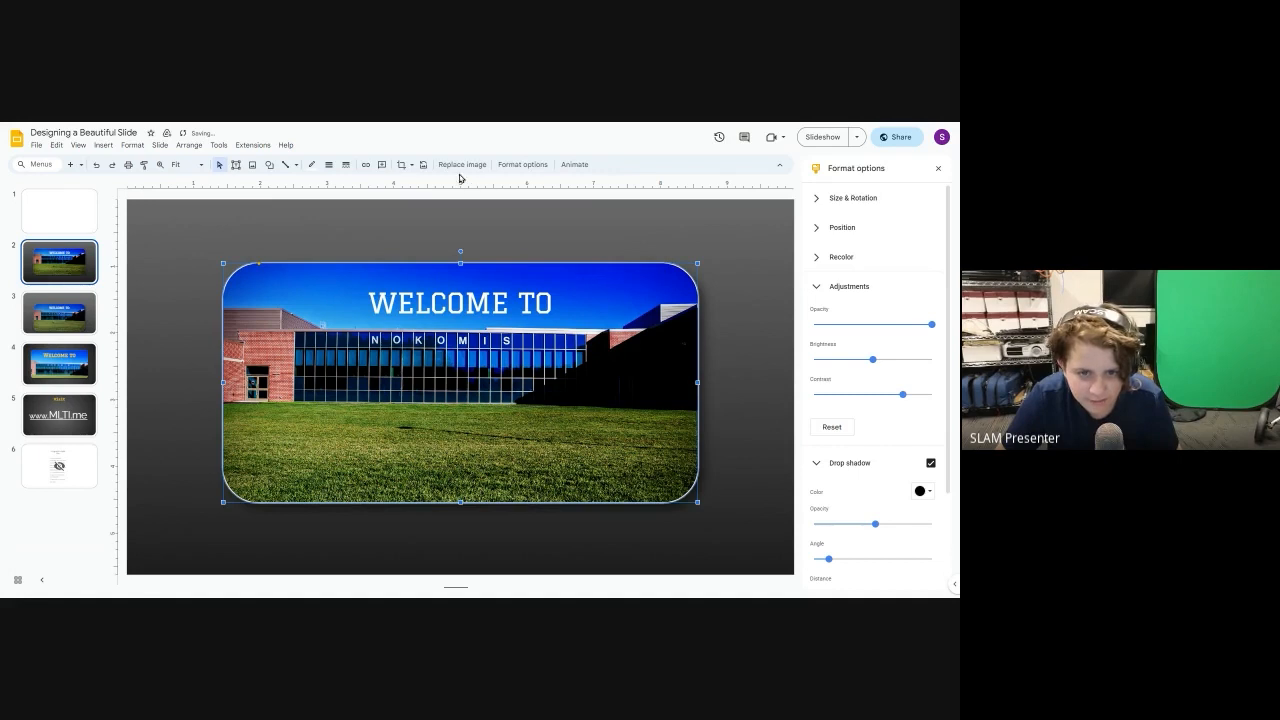
- Mask the photo with a rounded rectangle, try a larger corner radius, and reduce it to moderately rounded corners
{"action": "left_click", "coordinate": [411, 168]}
{"action": "mouse_move", "coordinate": [440, 178]}
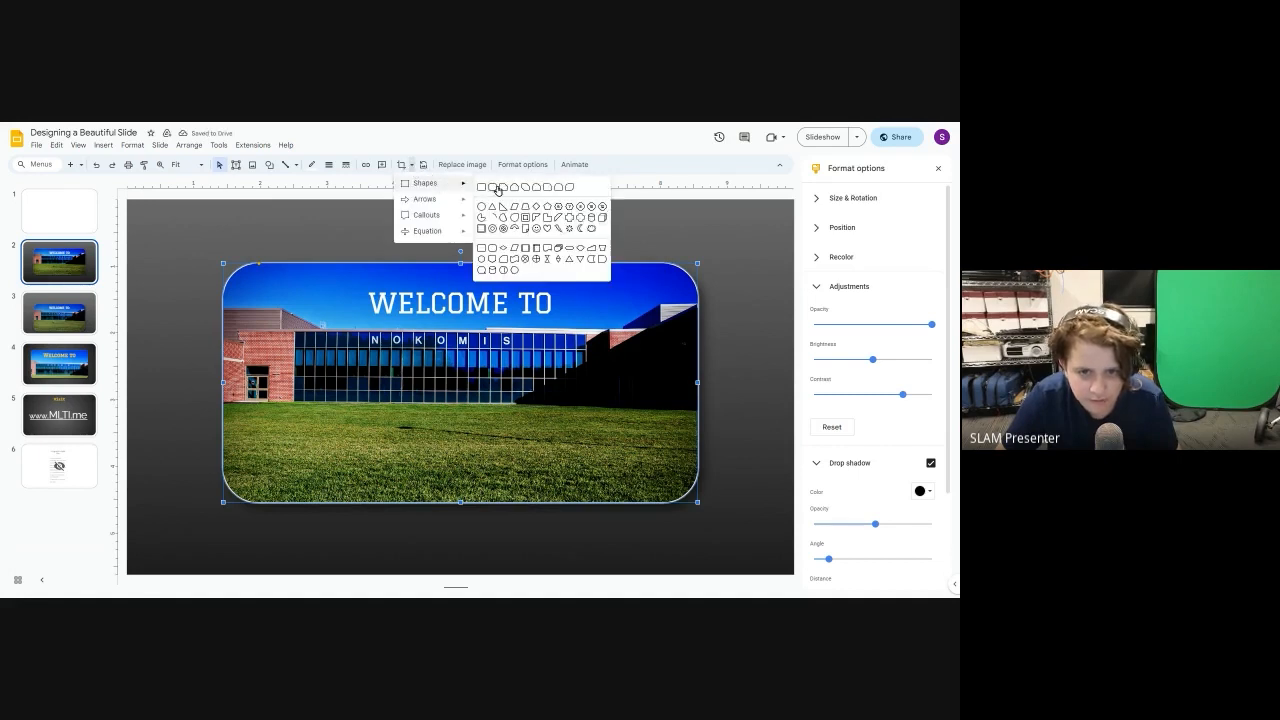
{"action": "left_click", "coordinate": [509, 189]}
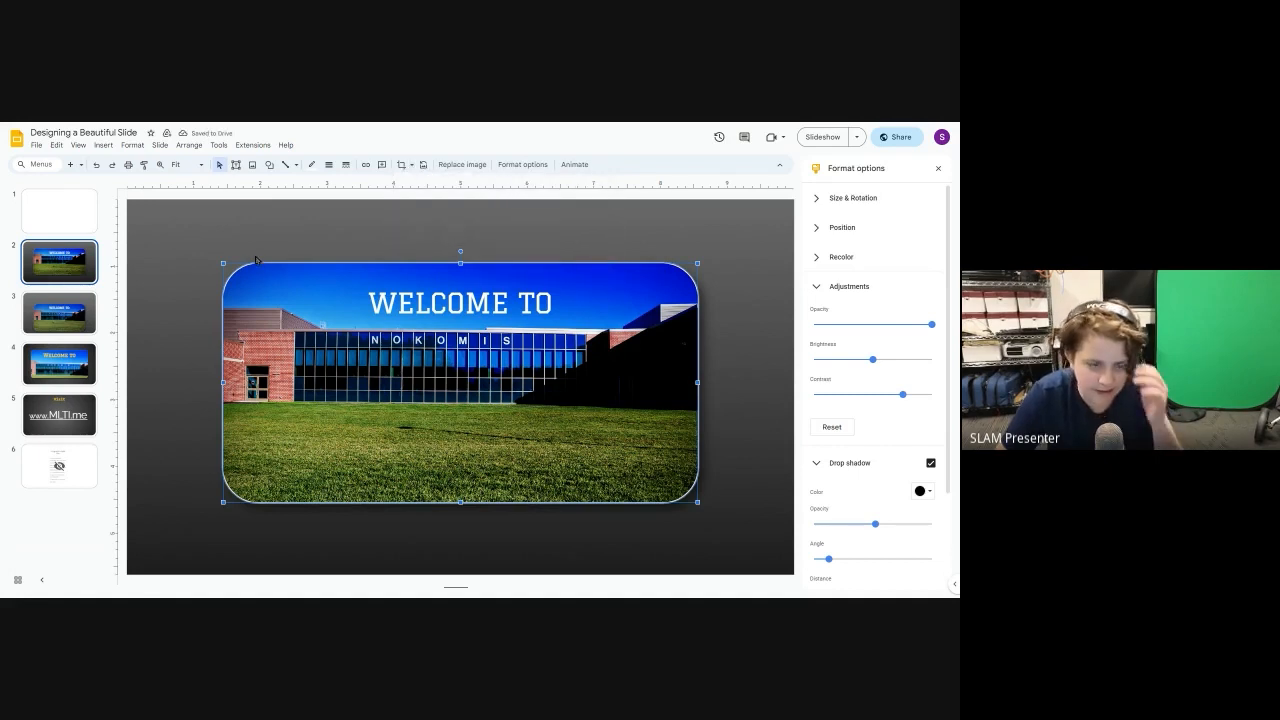
{"action": "left_click_drag", "start_coordinate": [259, 262], "coordinate": [288, 260]}
{"action": "key", "text": "ctrl+z"}
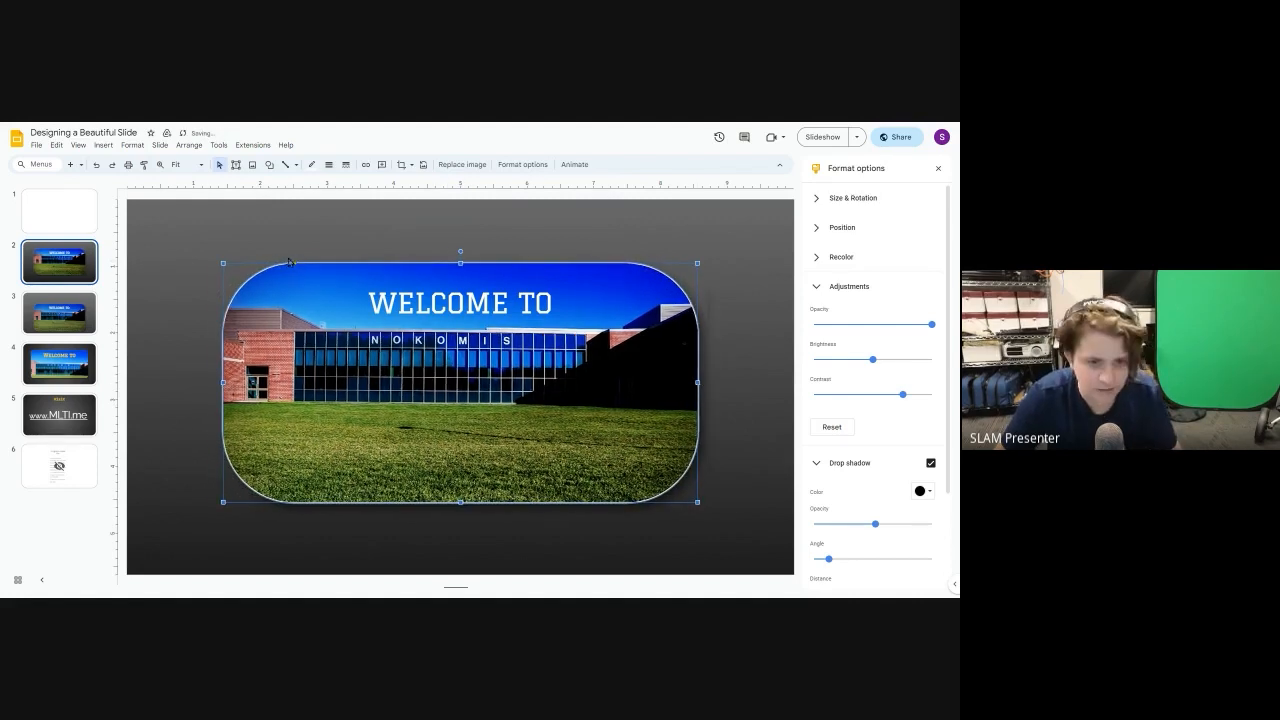
{"action": "left_click_drag", "start_coordinate": [293, 263], "coordinate": [259, 251]}
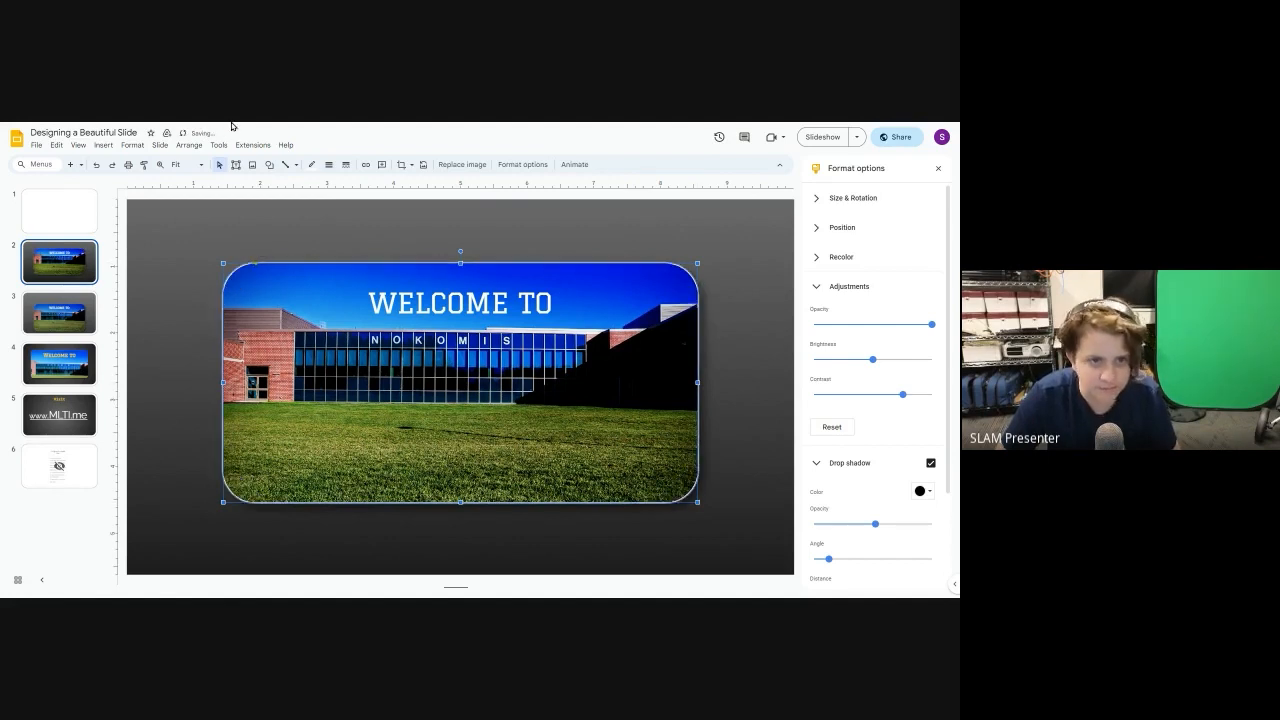